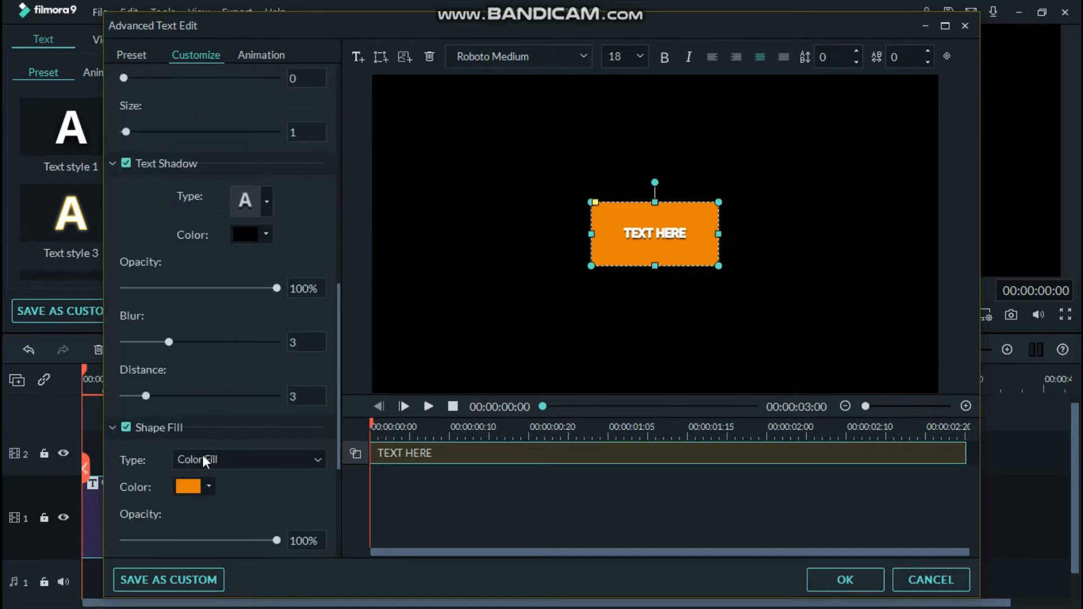
Set the rectangle's shape fill to white with 0% opacity and enlarge the rectangle well beyond its text on all sides
click(207, 486)
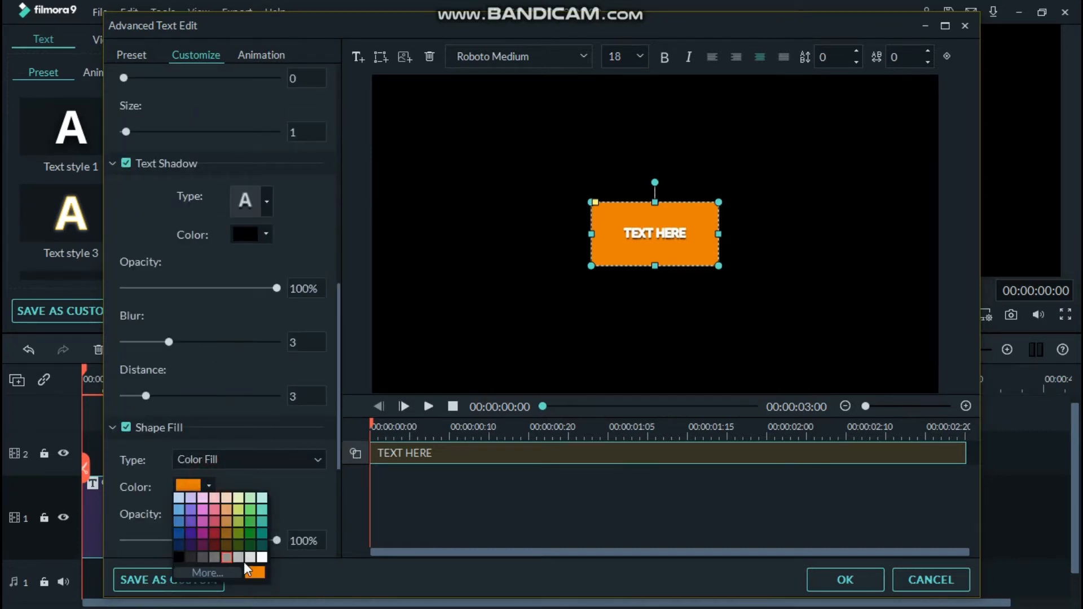
click(261, 558)
drag(278, 540, 97, 543)
drag(592, 265, 506, 308)
drag(716, 204, 809, 158)
Set the text border size of the rectangle's text to 4
scroll(224, 281, up, 1)
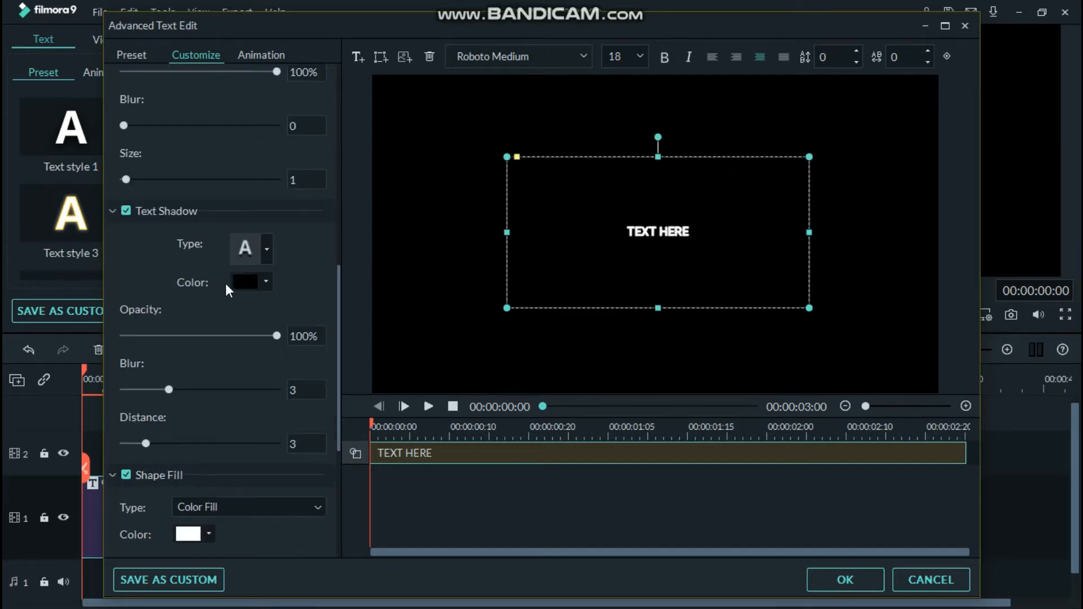
scroll(225, 282, up, 4)
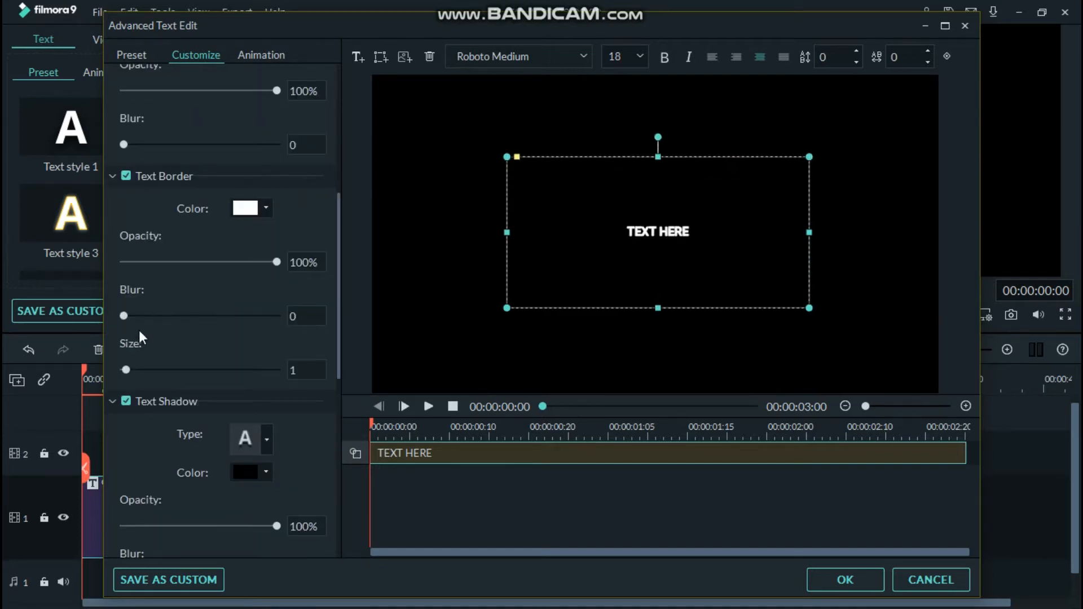
mouse_move(130, 368)
mouse_down()
mouse_move(154, 371)
mouse_move(141, 371)
mouse_up()
Set the rectangle's shape border size to 5
scroll(269, 354, down, 6)
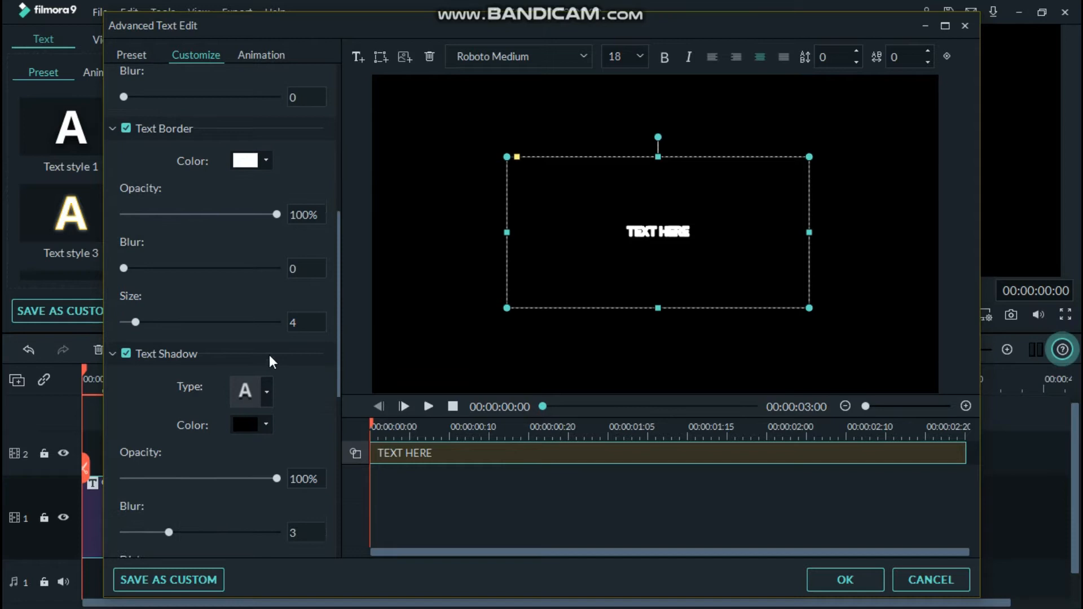
scroll(269, 354, down, 1)
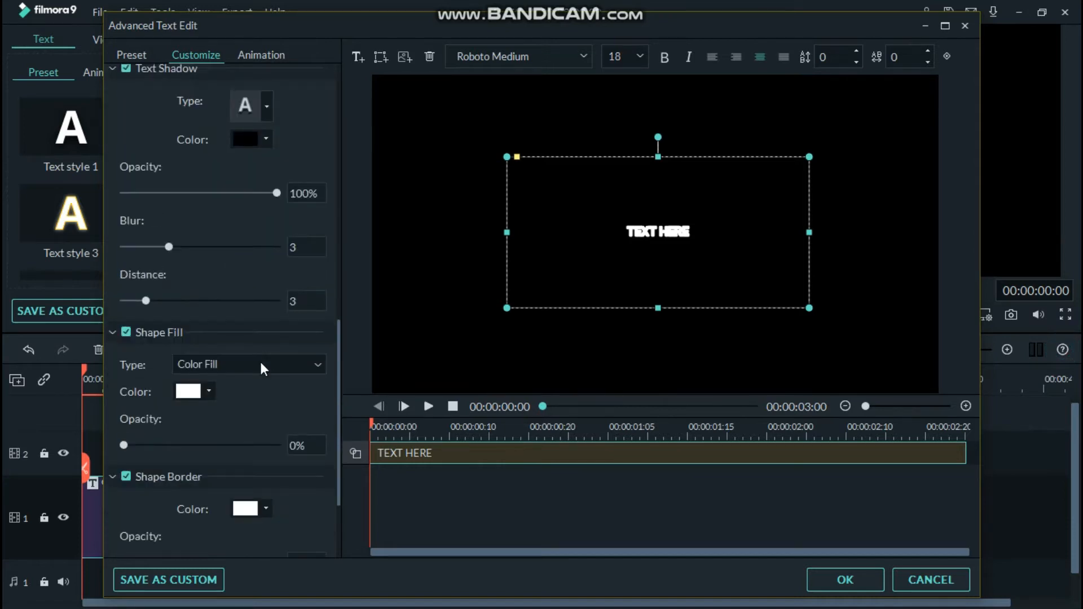
scroll(240, 502, down, 3)
click(304, 532)
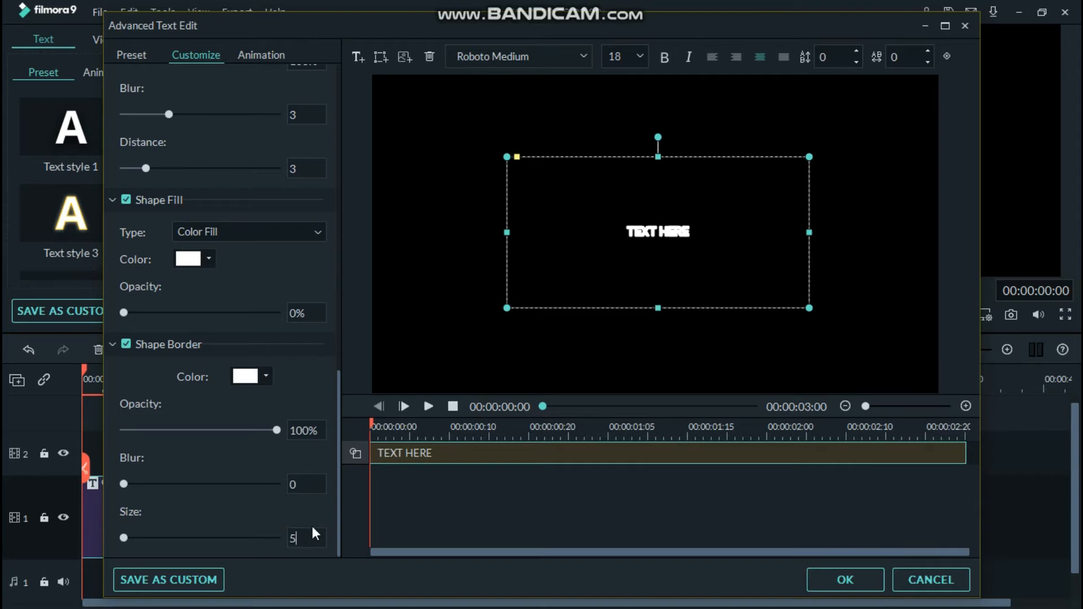
key(Return)
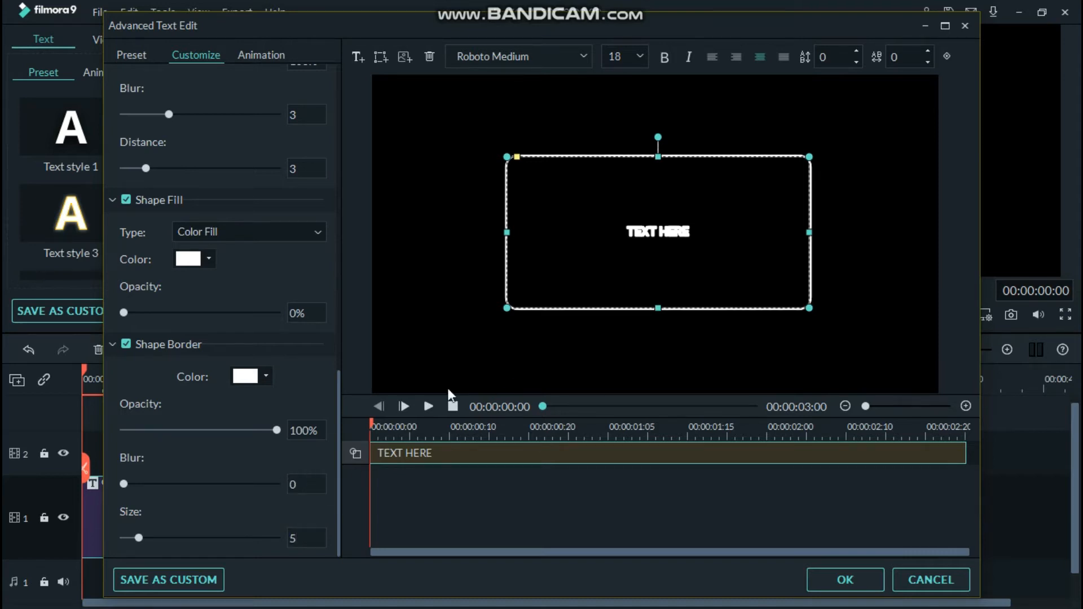
Change the rectangle's rounded corners to square ones
click(515, 160)
click(646, 226)
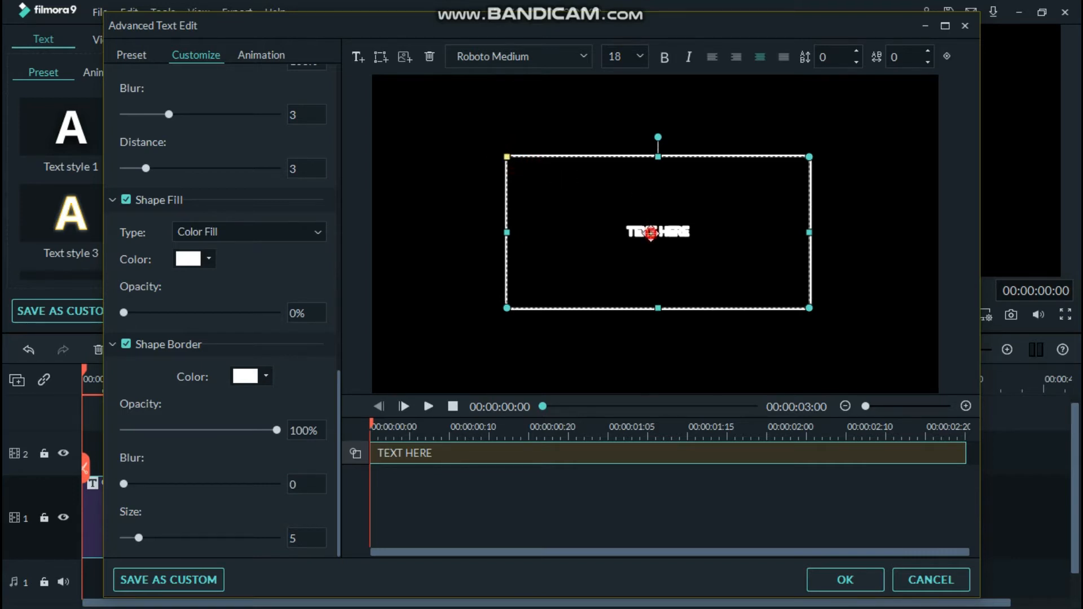
click(622, 154)
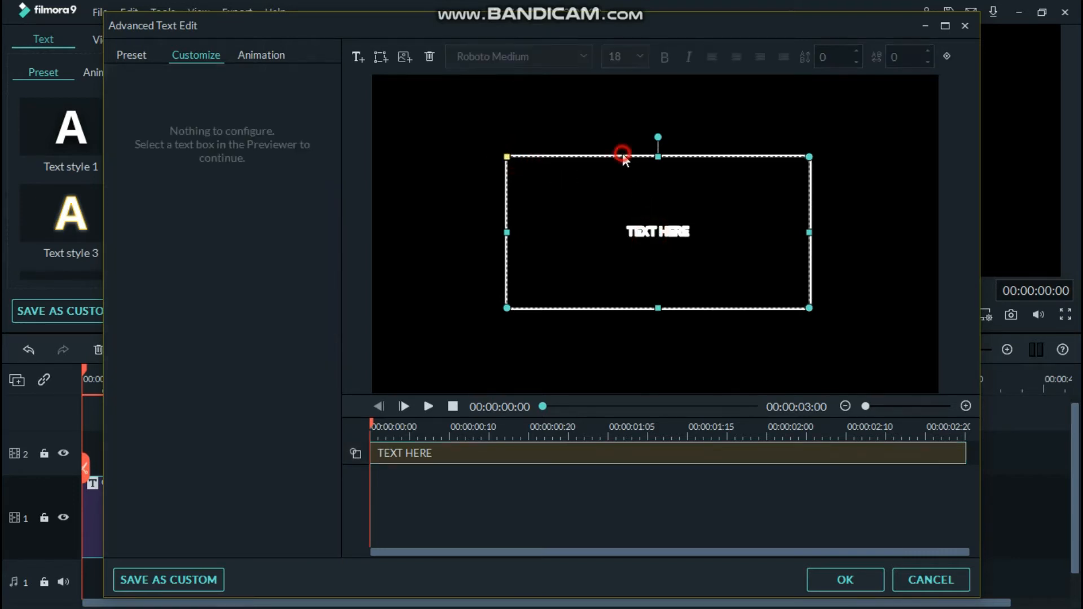
Add a second text box and place it below the existing text, inside the rectangle
click(357, 56)
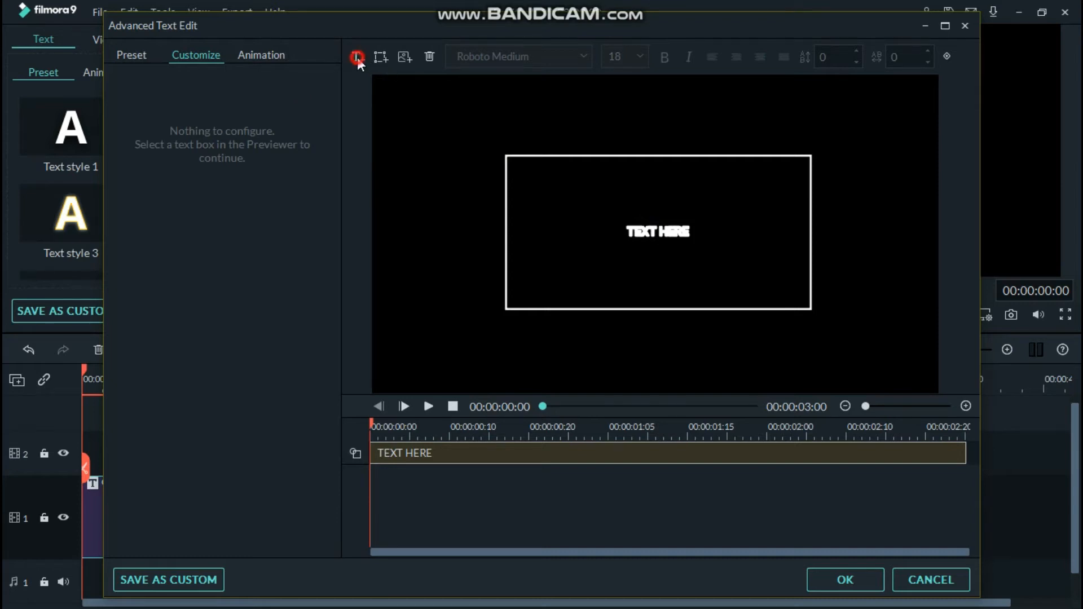
click(508, 59)
text(broad)
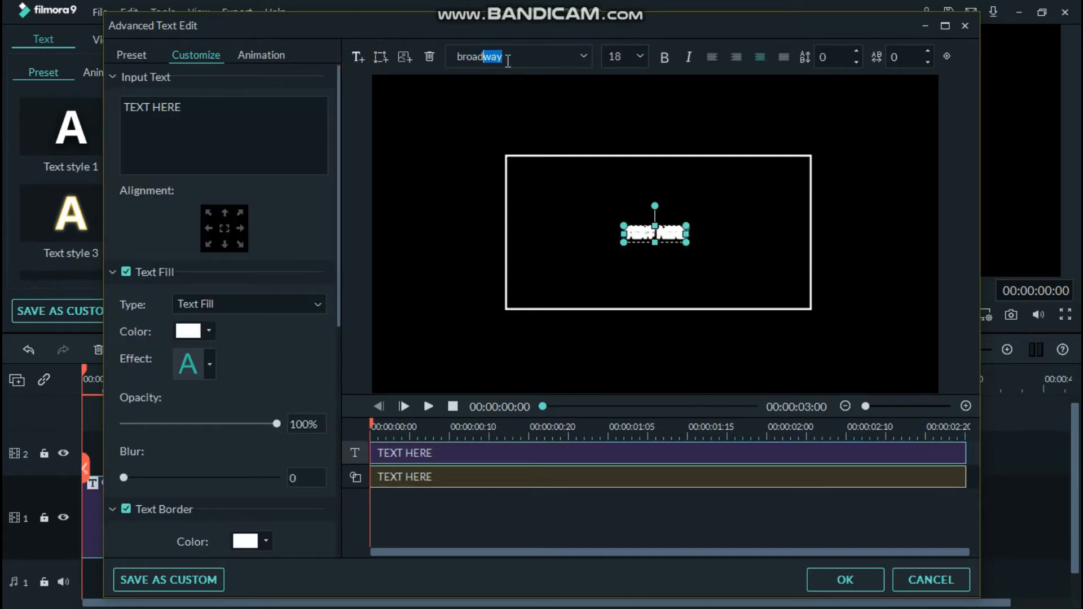
drag(669, 234, 673, 286)
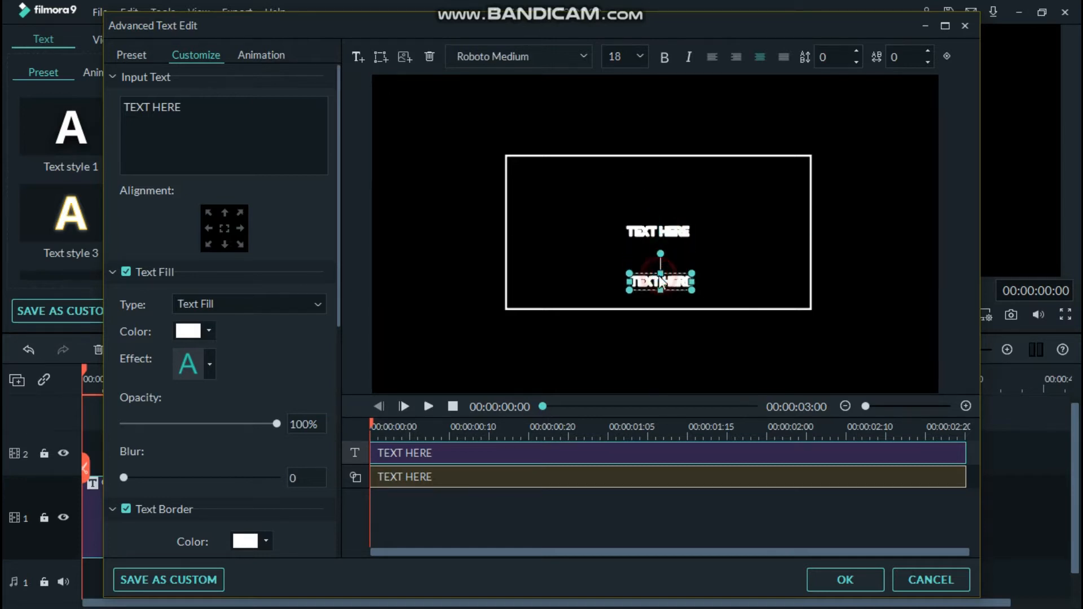
Set the text border size of the new text box to 0
scroll(230, 448, down, 8)
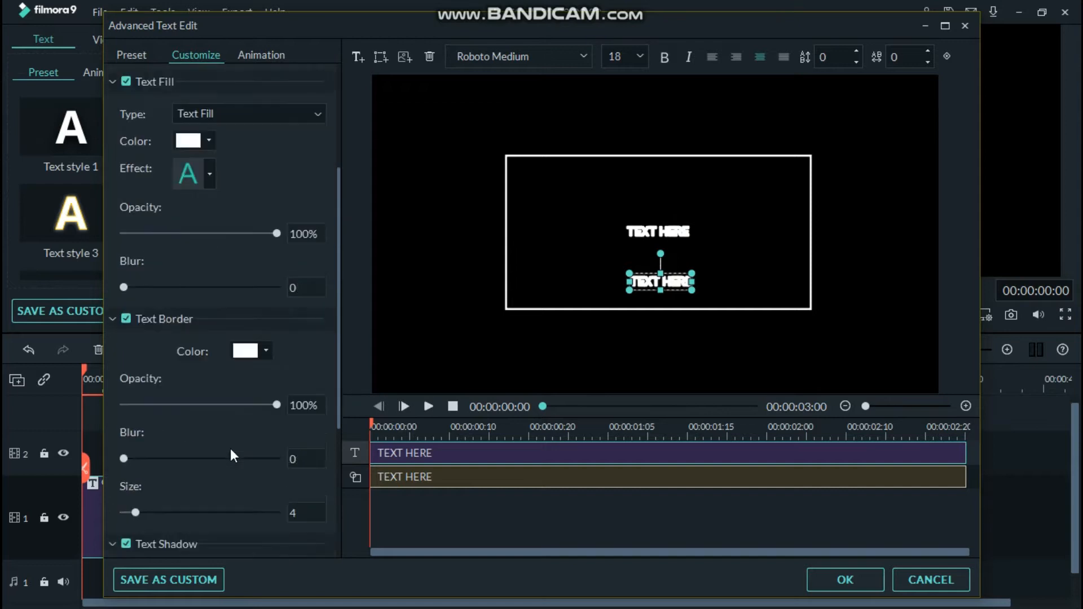
scroll(230, 448, up, 2)
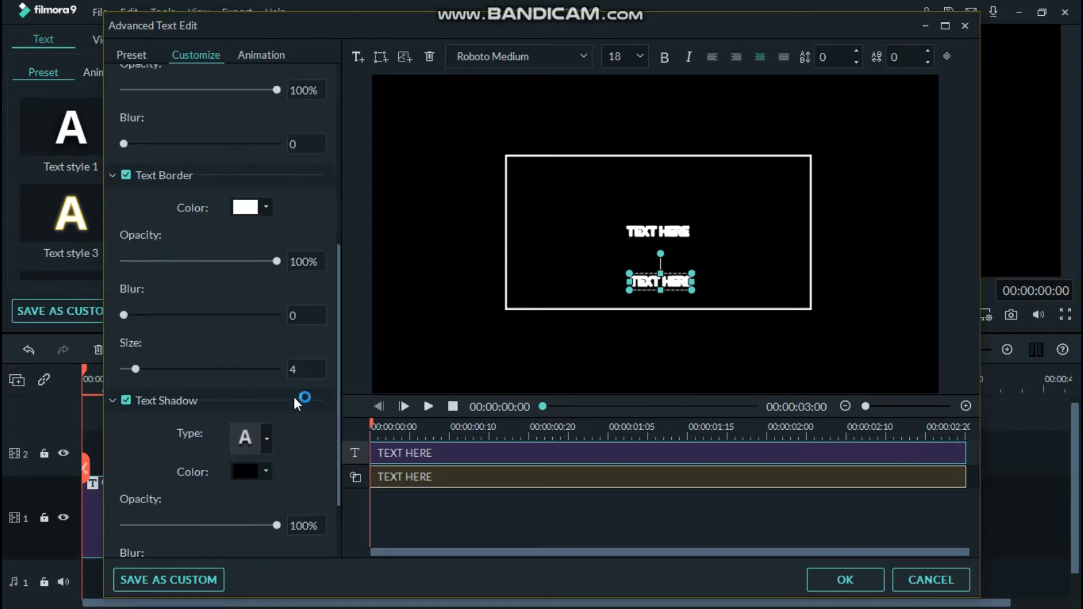
drag(134, 369, 92, 370)
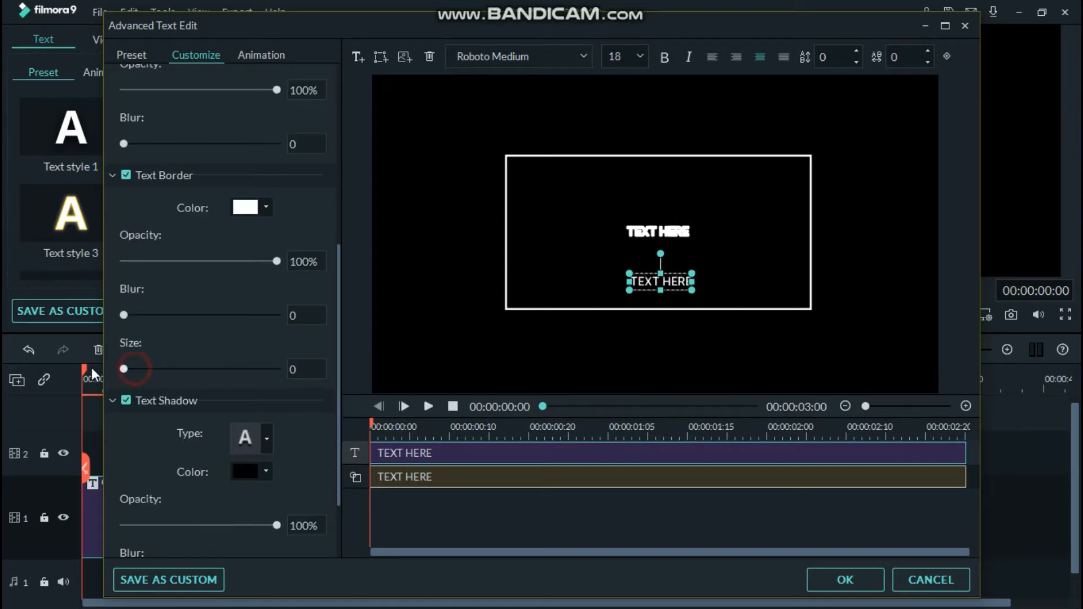
click(651, 285)
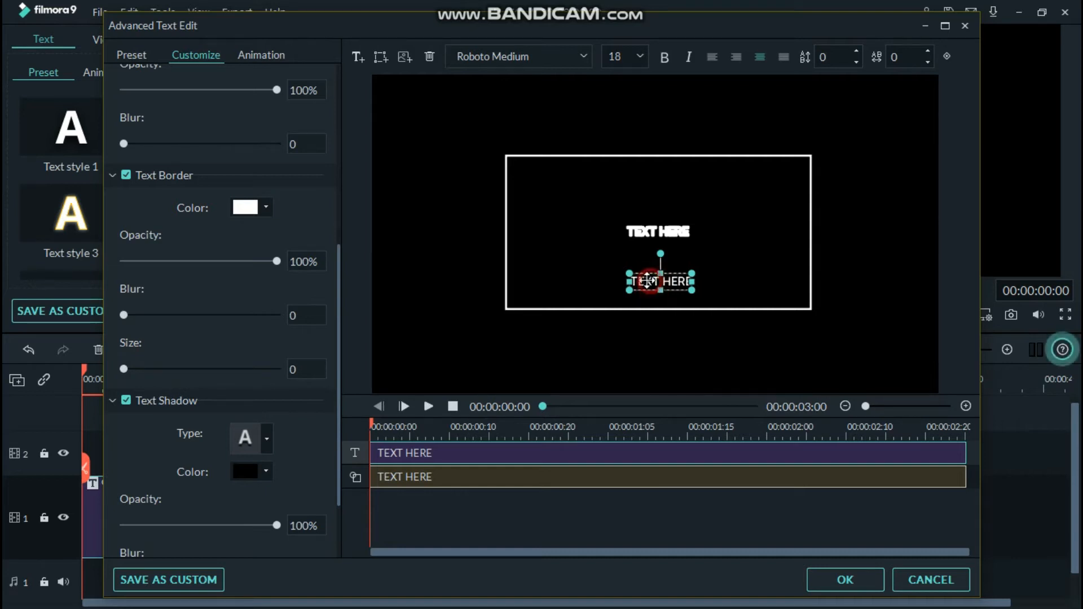
Replace the new text box's content with a row of eleven capital I characters, "IIIIIIIIIII"
scroll(215, 103, up, 7)
click(186, 121)
key(ctrl+a)
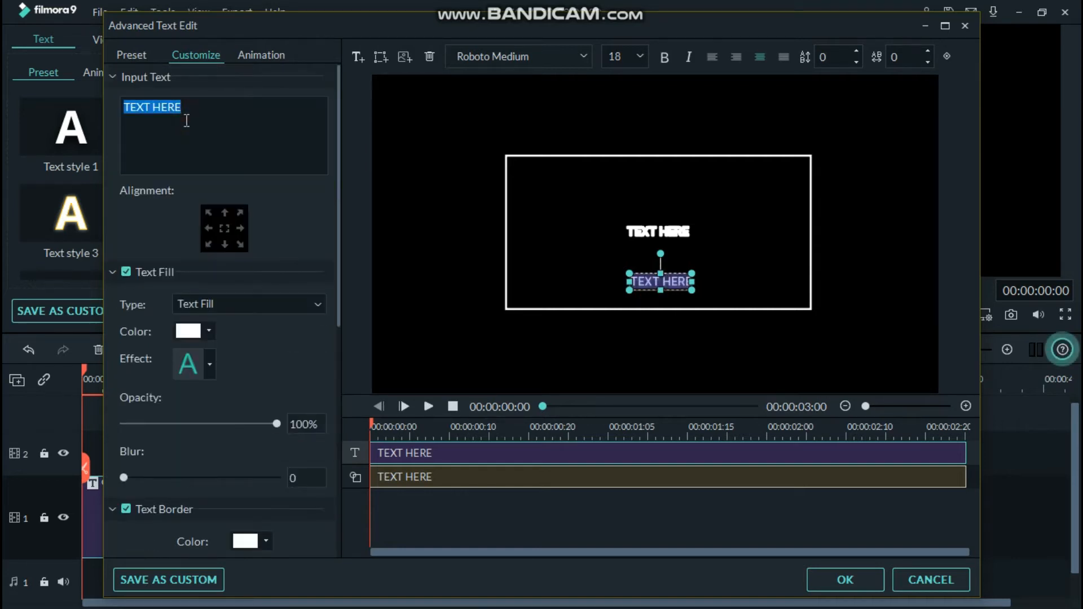
text(II)
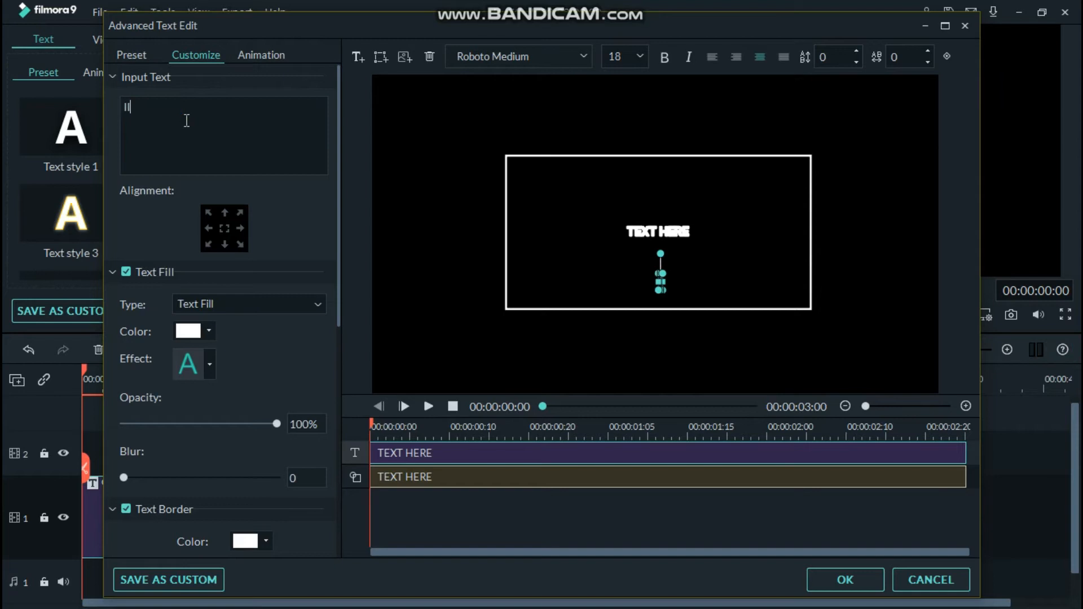
text(IIIIIIII)
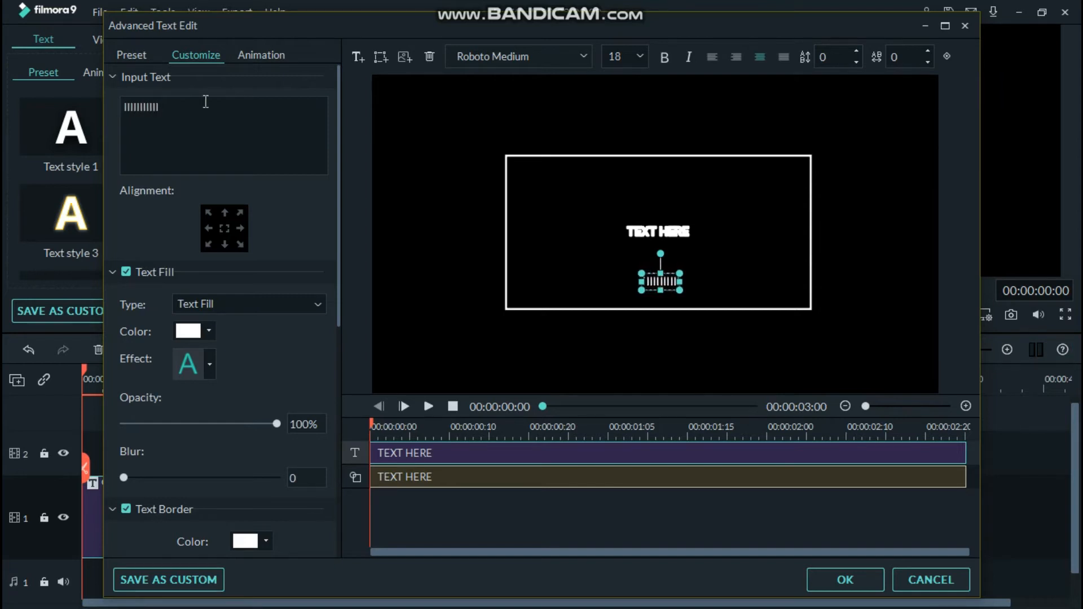
Set the font of the row of I characters to Broadway
click(467, 56)
text(Broad)
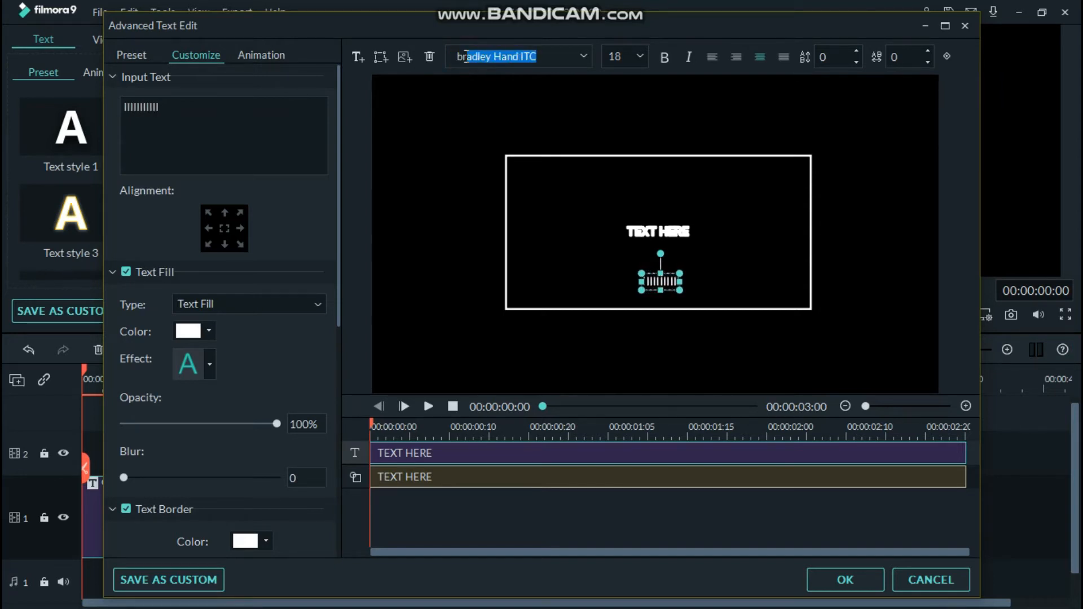
key(Return)
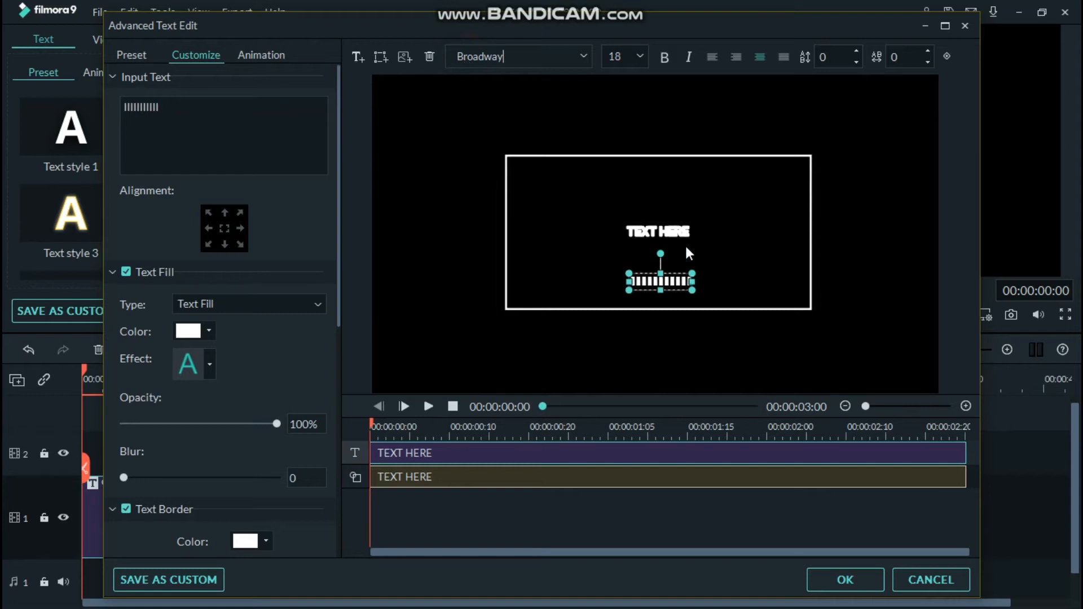
Delete all of the "TEXT HERE" text inside the rectangle, leaving only its outline
click(674, 232)
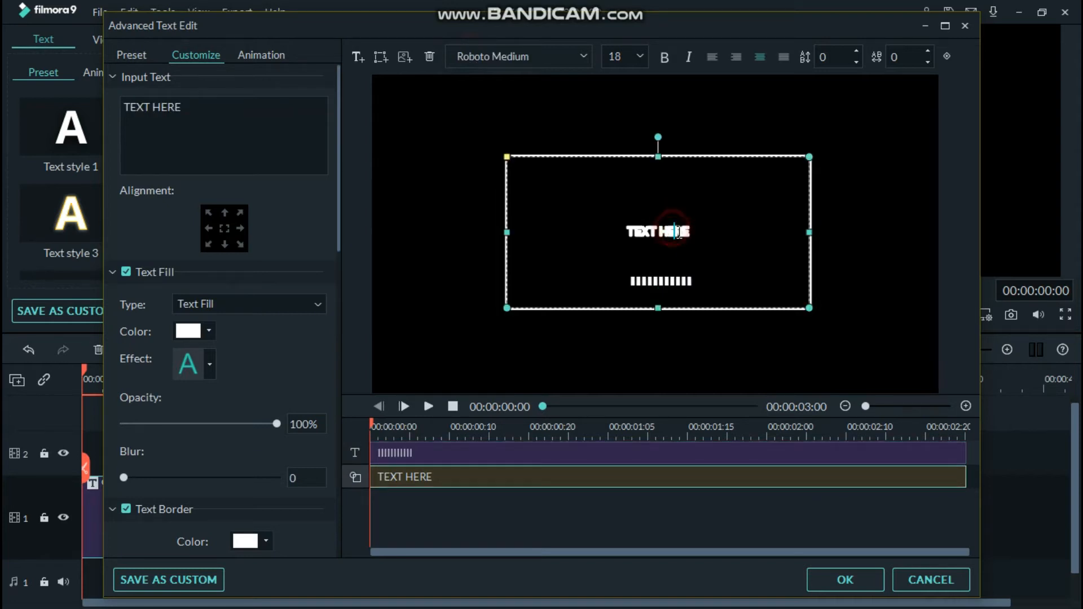
key(BackSpace)
key(BackSpace)
key(BackSpace)
key(BackSpace)
key(BackSpace)
key(BackSpace)
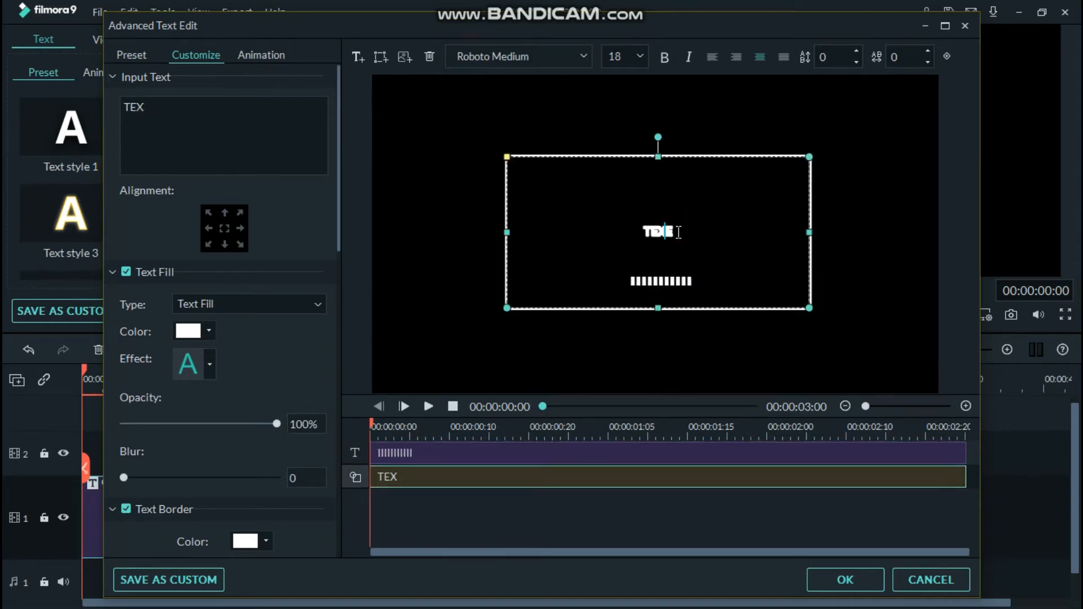
key(BackSpace)
key(BackSpace)
key(BackSpace)
Set the font size of the row of I characters to 150 and move the resulting bars over the rectangle
click(679, 280)
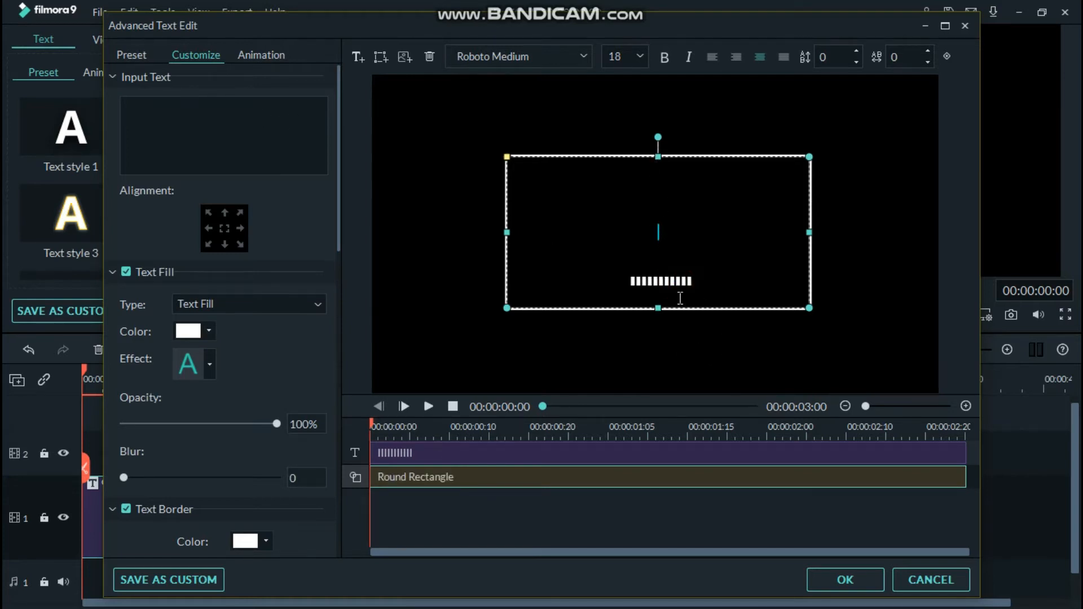
click(511, 450)
click(630, 125)
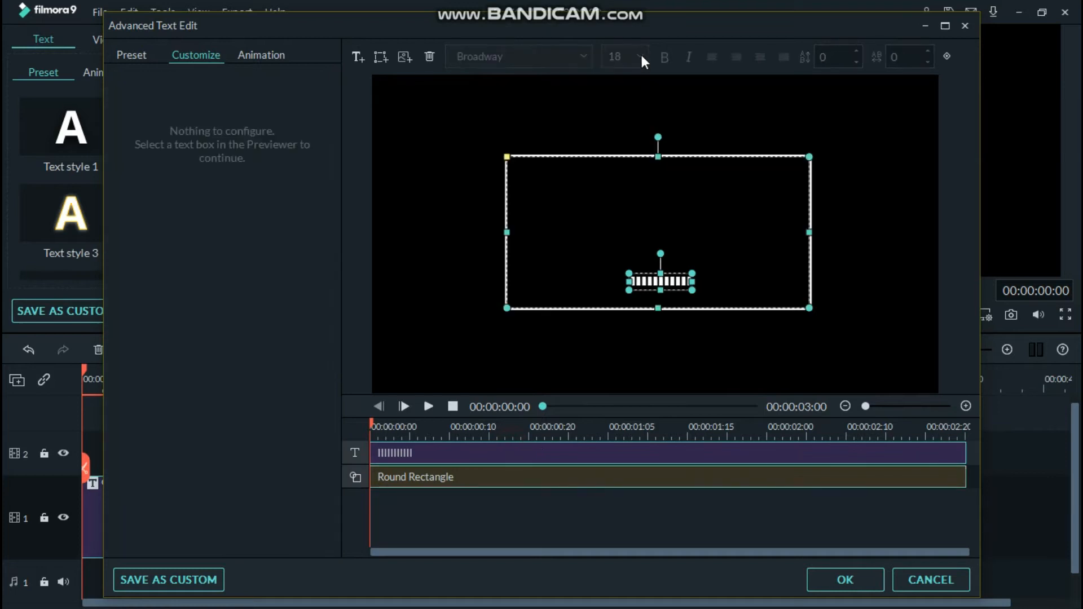
click(552, 446)
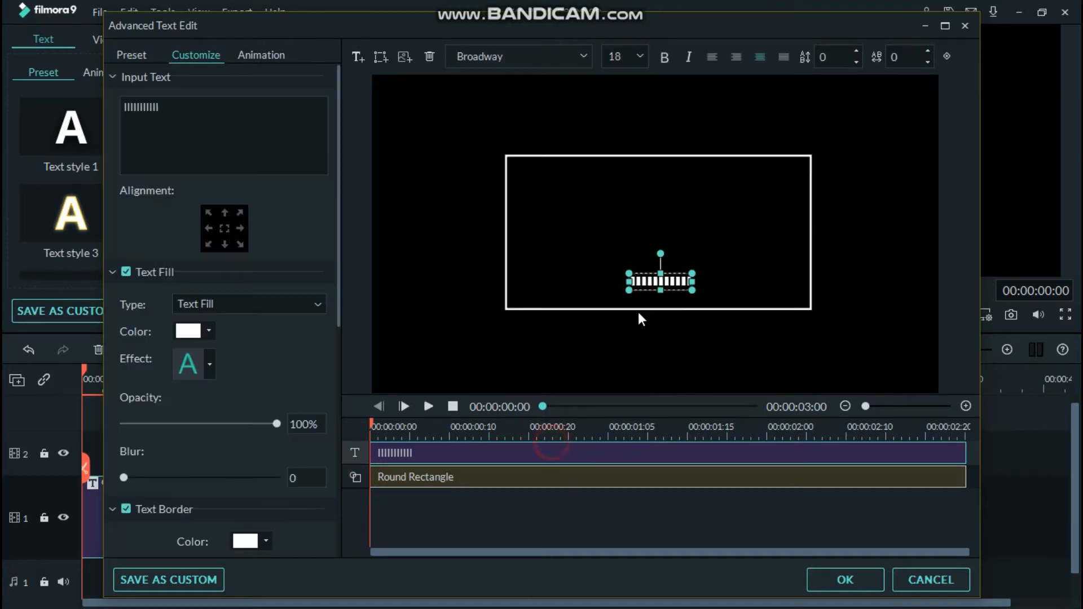
click(645, 55)
scroll(607, 127, down, 5)
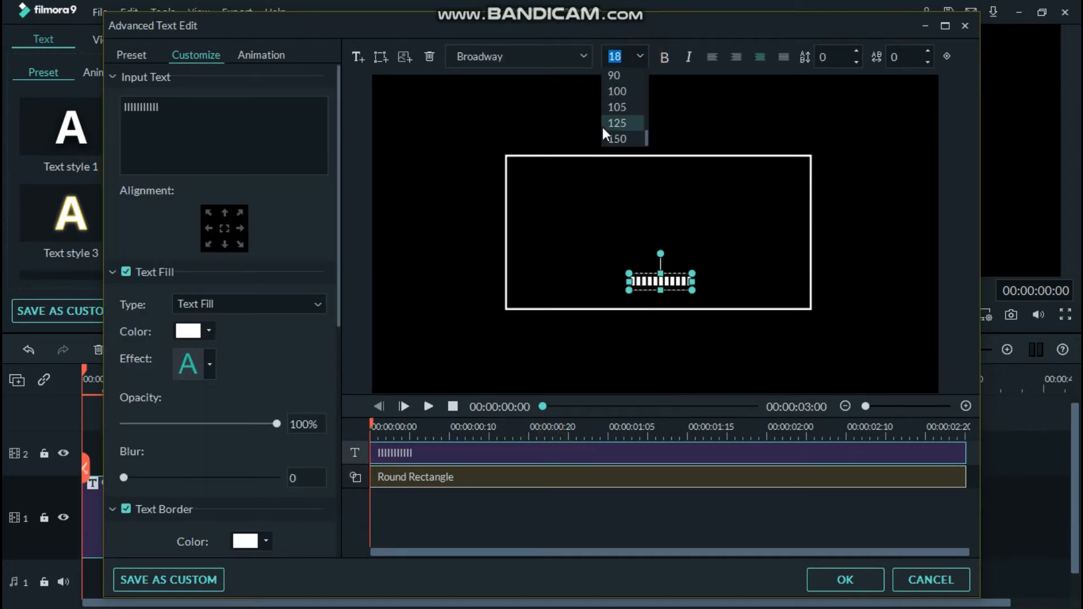
click(611, 137)
drag(920, 215, 777, 231)
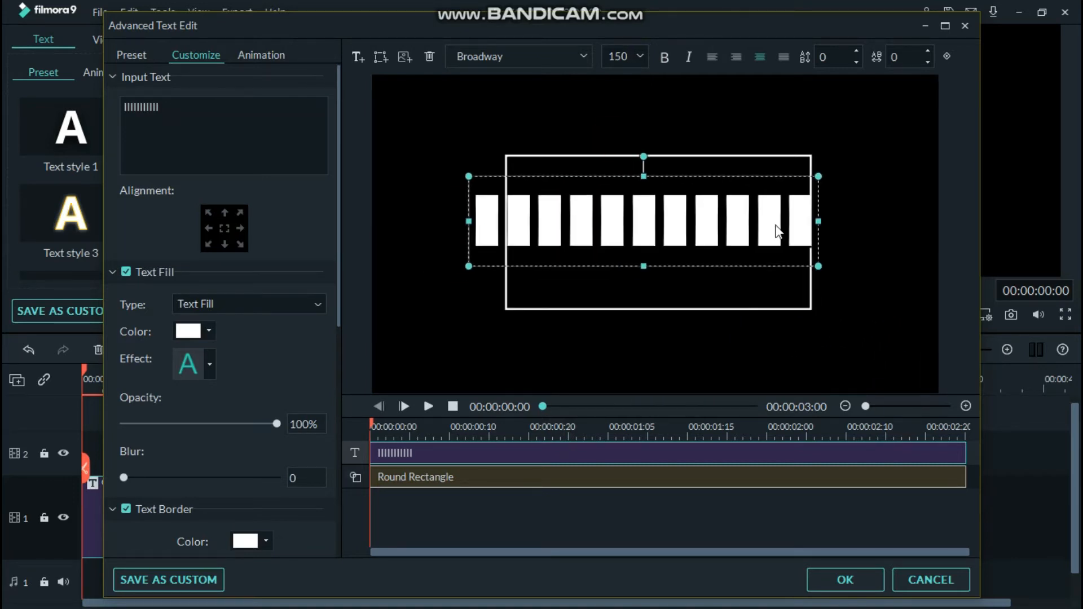
Resize the rectangle outline on all sides so it closely frames the row of eleven bars
click(518, 474)
drag(812, 308, 814, 273)
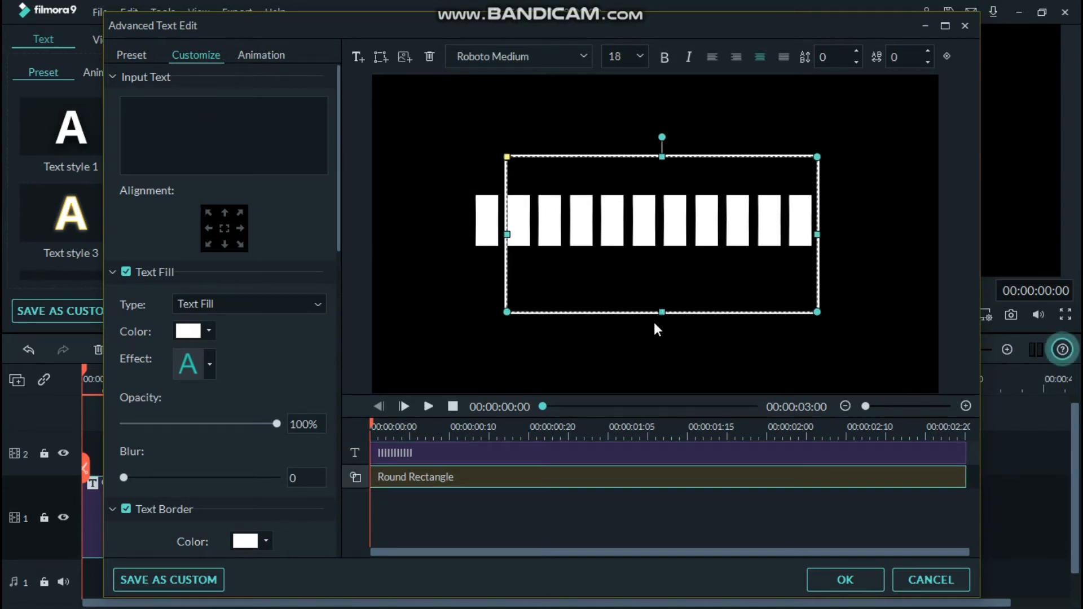
drag(660, 311, 667, 256)
drag(664, 155, 664, 183)
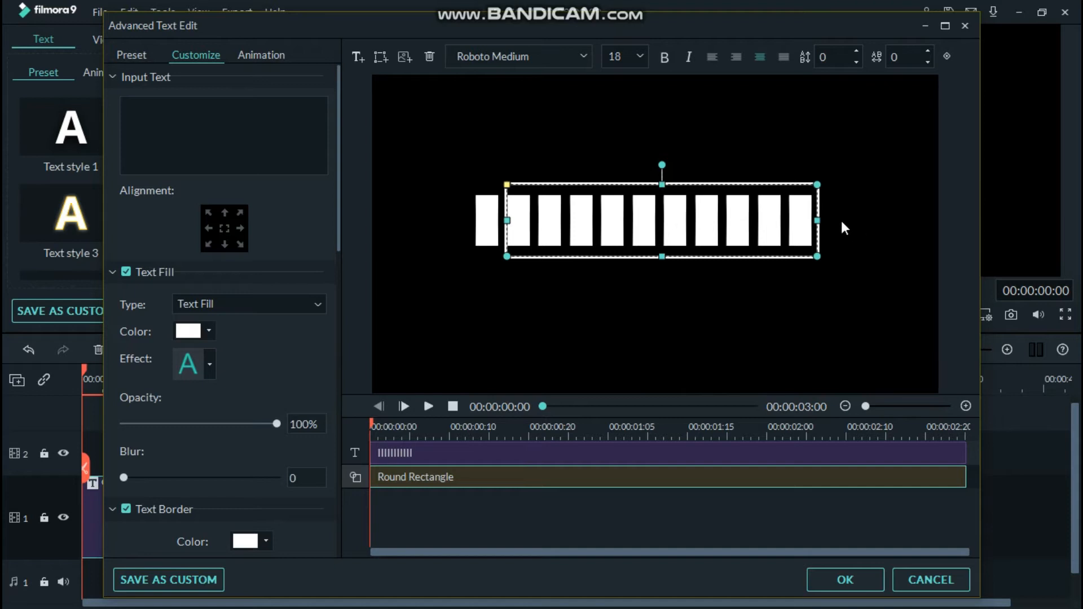
drag(822, 220, 824, 220)
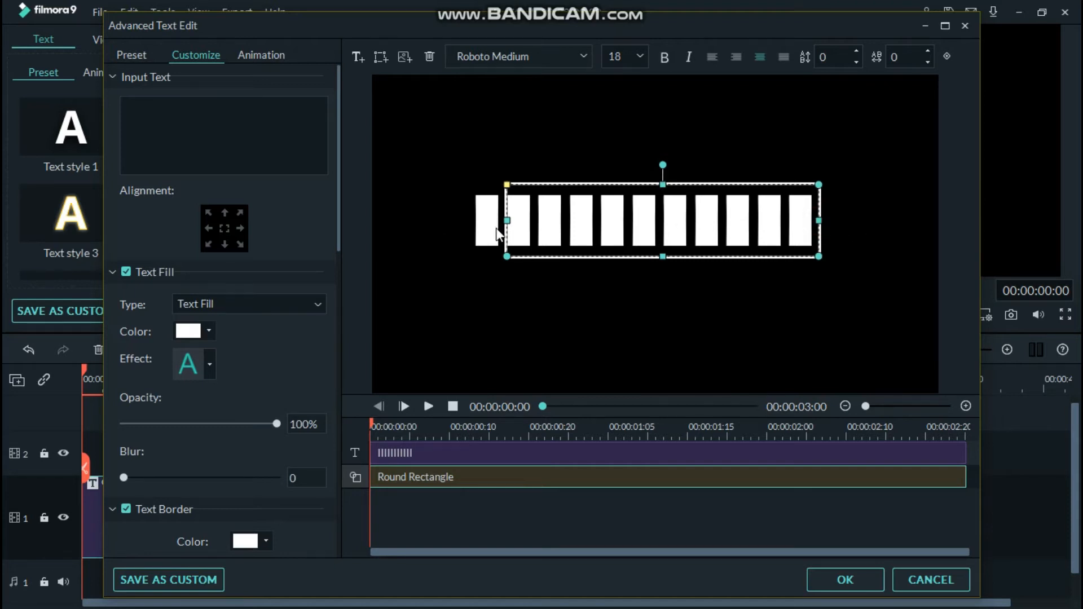
drag(507, 223, 468, 221)
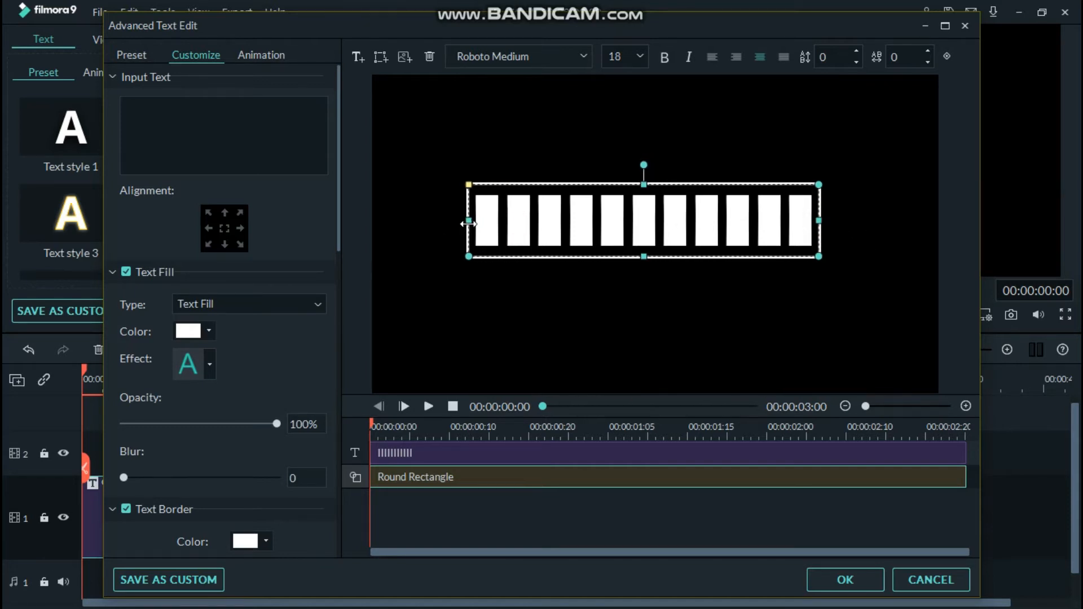
Move the bars to the centre of the frame and shift the rectangle so it surrounds them evenly
drag(715, 190, 691, 244)
click(468, 189)
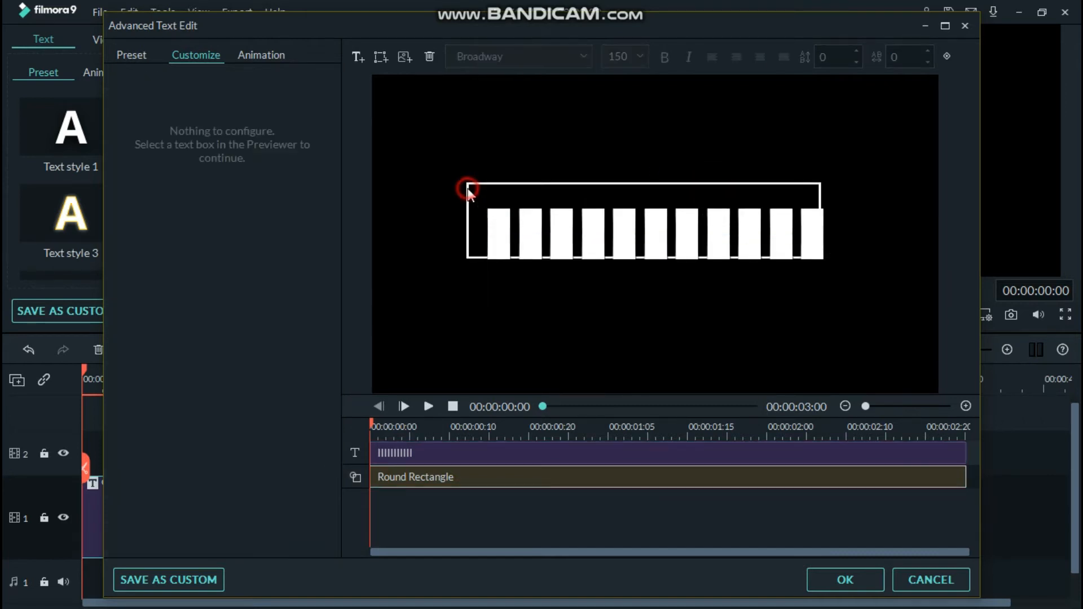
click(490, 476)
mouse_move(507, 185)
mouse_down()
mouse_move(522, 191)
mouse_move(519, 201)
mouse_up()
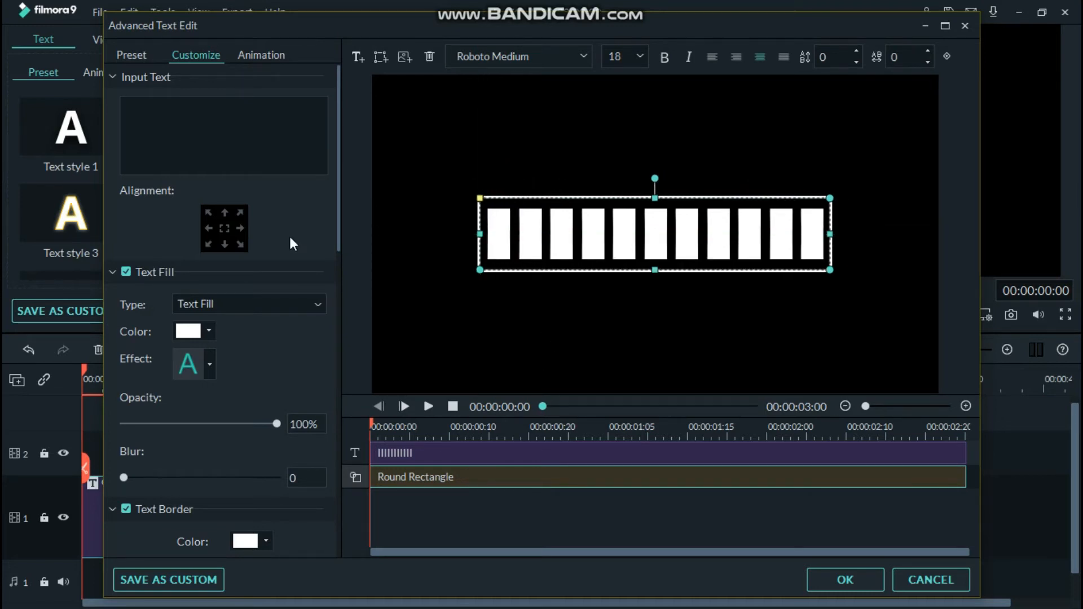
Apply the Type Writer animation to the row of bars
click(286, 52)
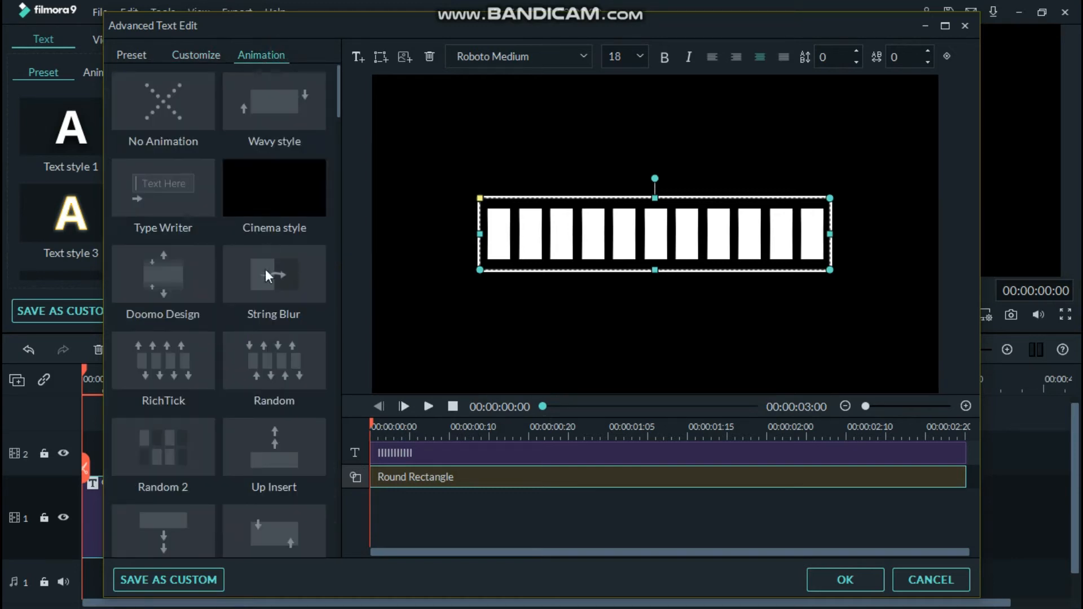
scroll(266, 286, down, 2)
scroll(266, 287, down, 3)
scroll(266, 287, up, 3)
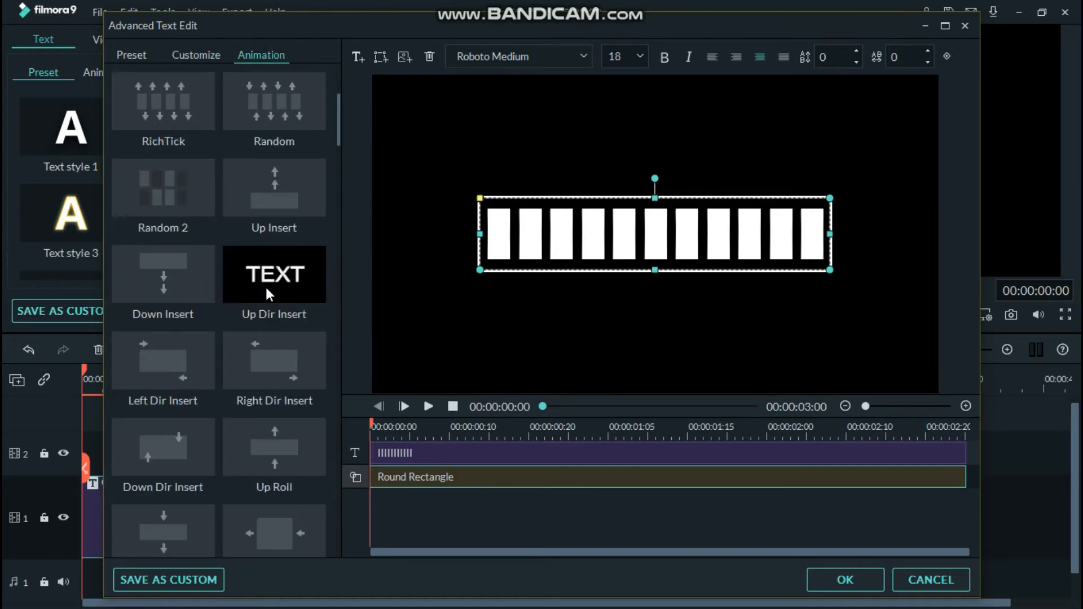
scroll(265, 287, up, 3)
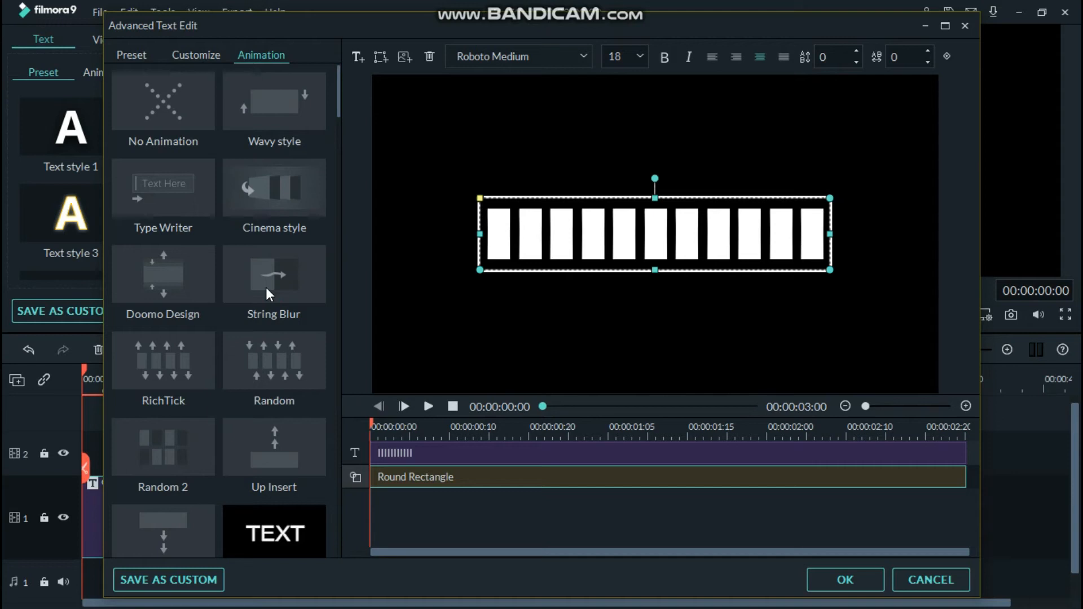
click(409, 454)
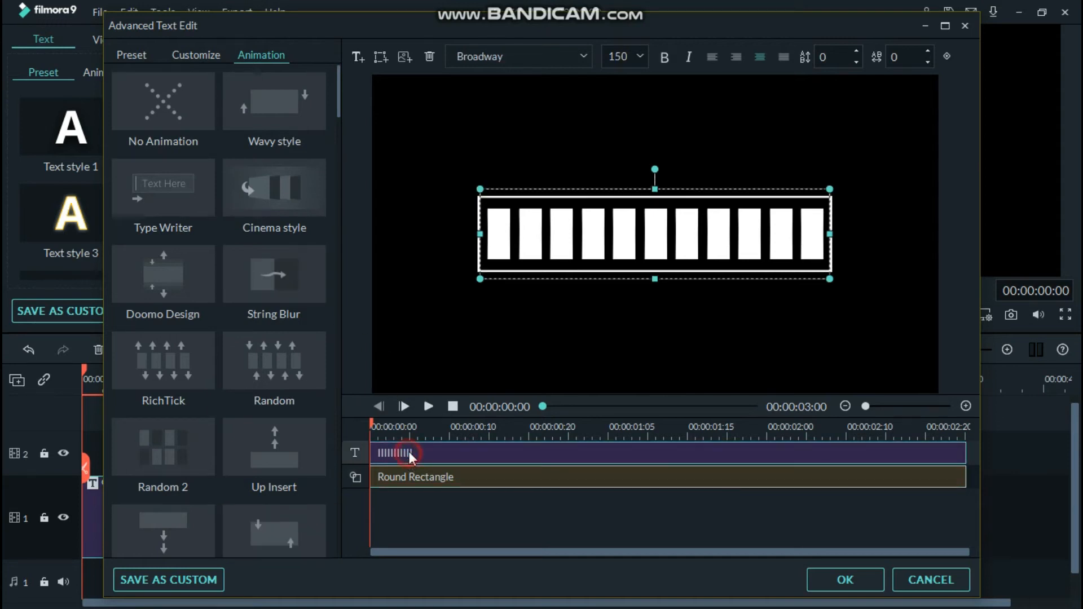
click(168, 187)
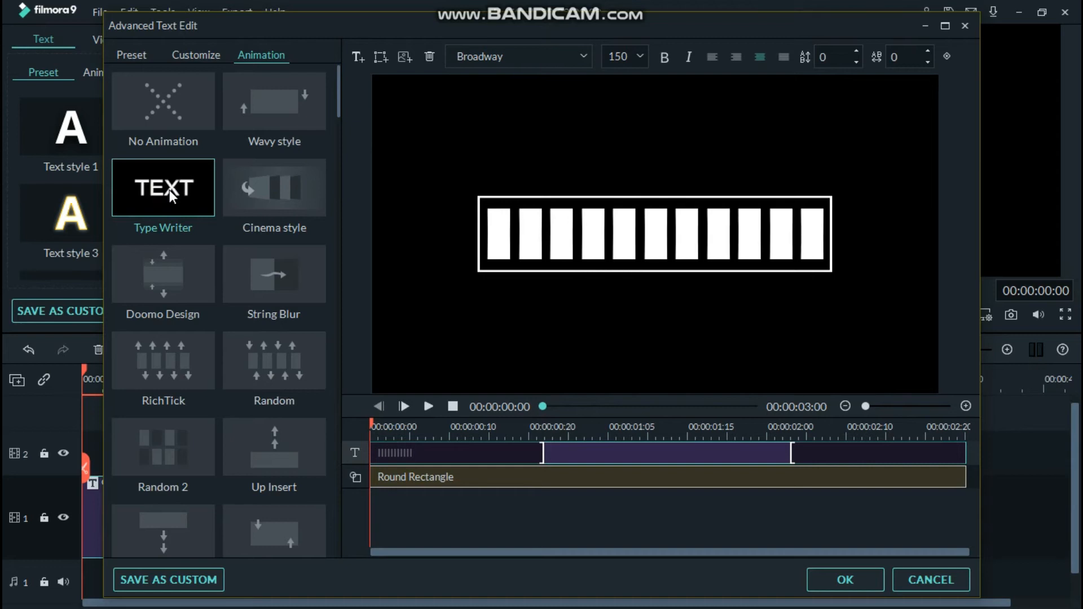
Remove the bars' closing animation span and extend their opening animation to 00:00:02:14
click(791, 454)
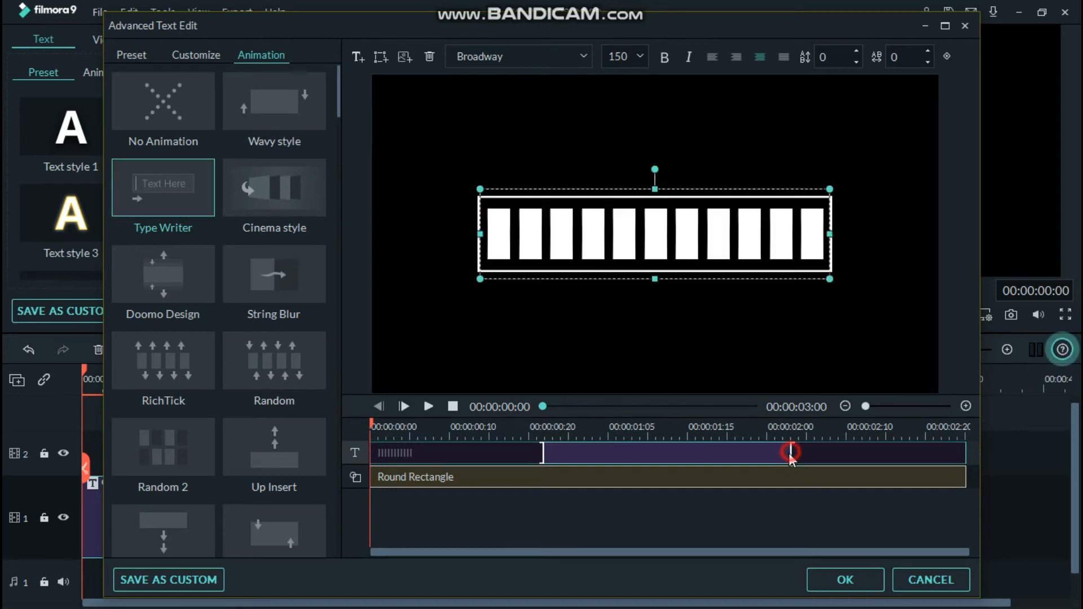
drag(791, 454, 967, 454)
mouse_move(544, 451)
mouse_down()
mouse_move(839, 479)
mouse_move(855, 458)
mouse_move(878, 457)
mouse_up()
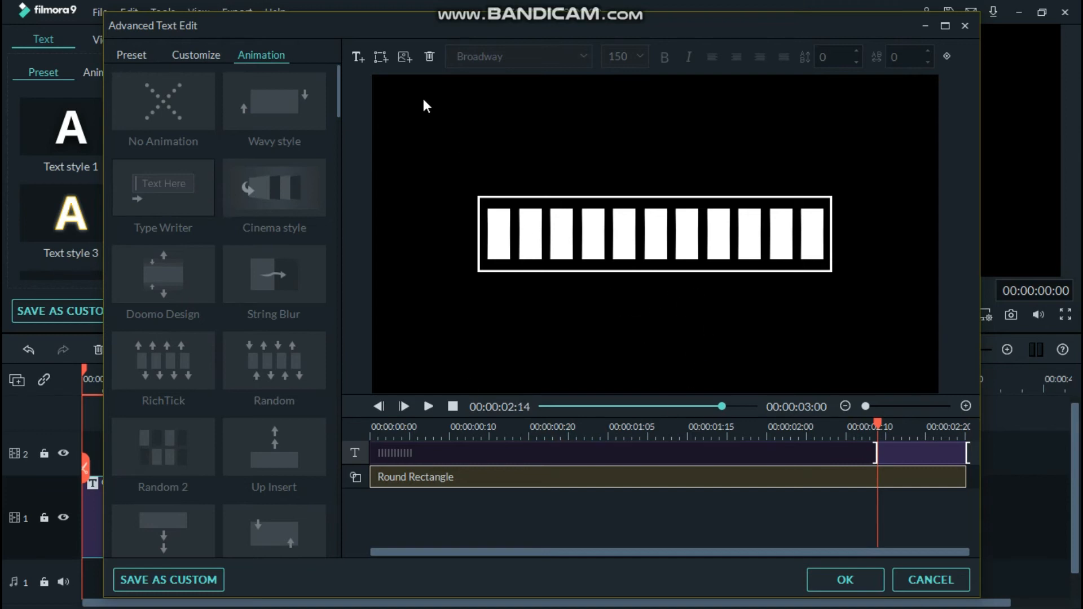
Add a new text box at font size 32 and place it centred just beneath the rectangle
click(358, 57)
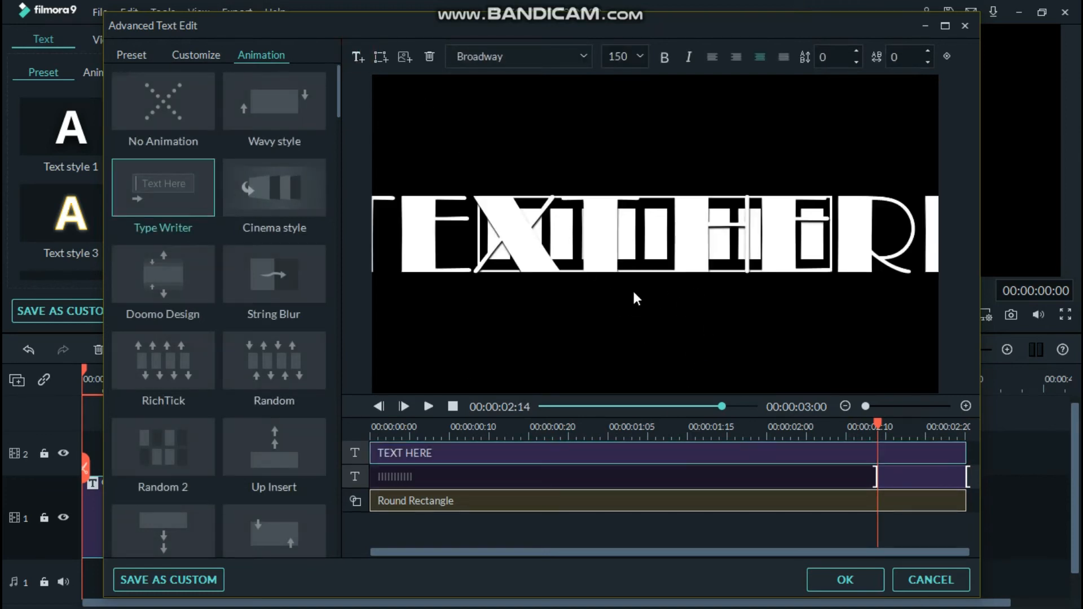
click(642, 57)
scroll(618, 93, up, 5)
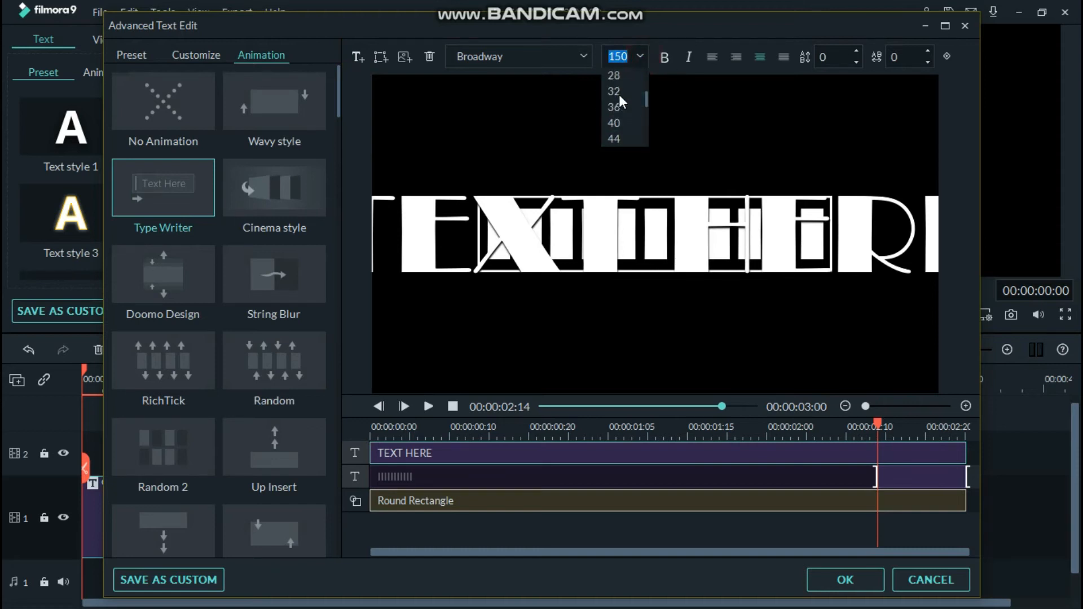
scroll(618, 109, down, 1)
scroll(620, 129, down, 1)
click(620, 110)
drag(631, 234, 632, 291)
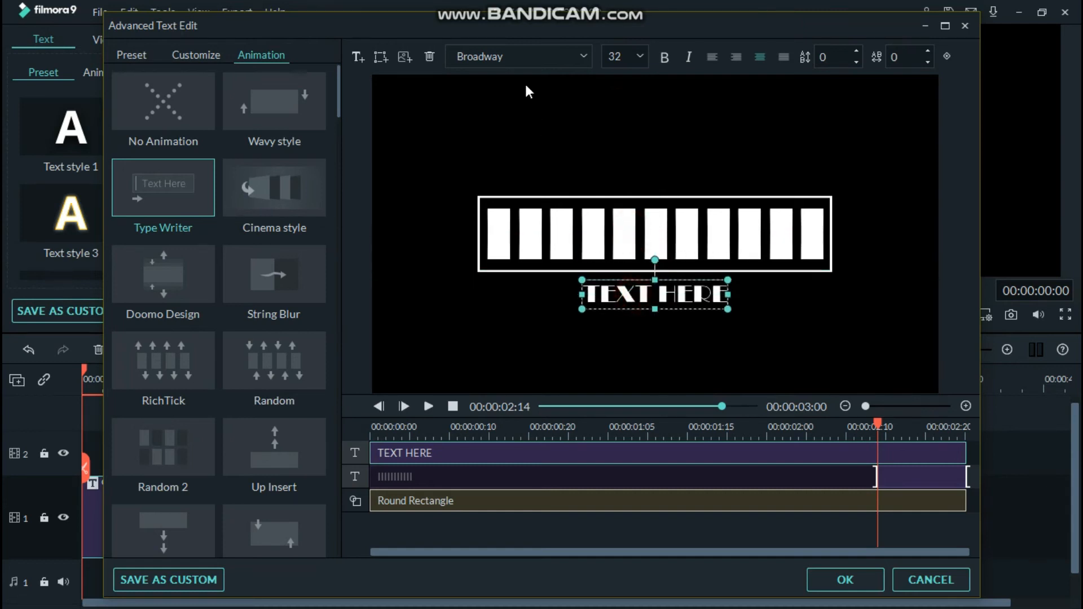
Try the Bernard MT Condensed and Baskerville Old Face fonts on the new text below the rectangle
click(575, 57)
scroll(560, 140, up, 1)
scroll(560, 139, up, 2)
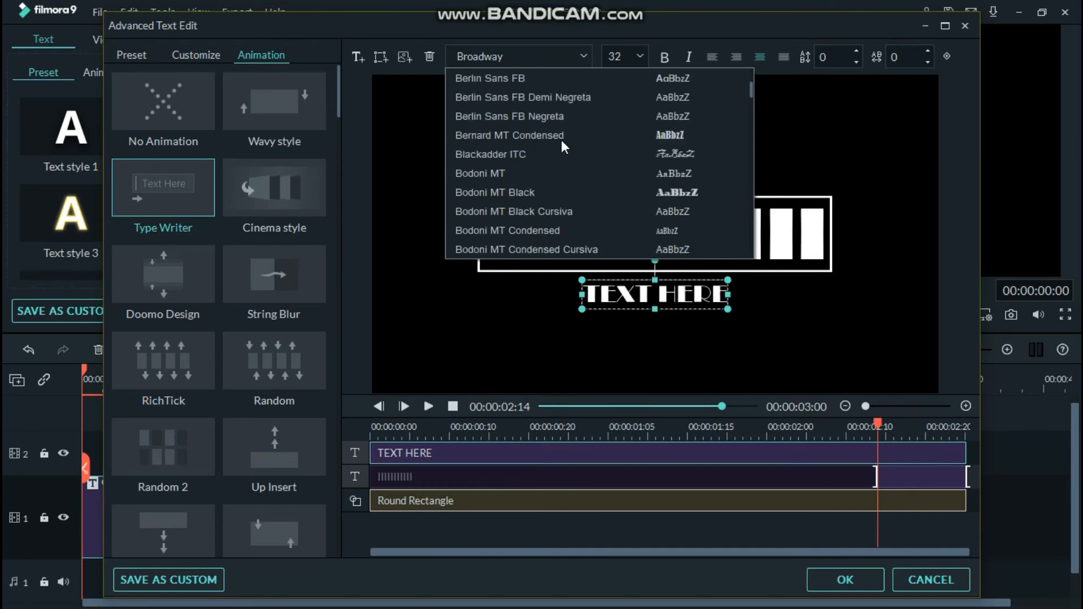
click(621, 141)
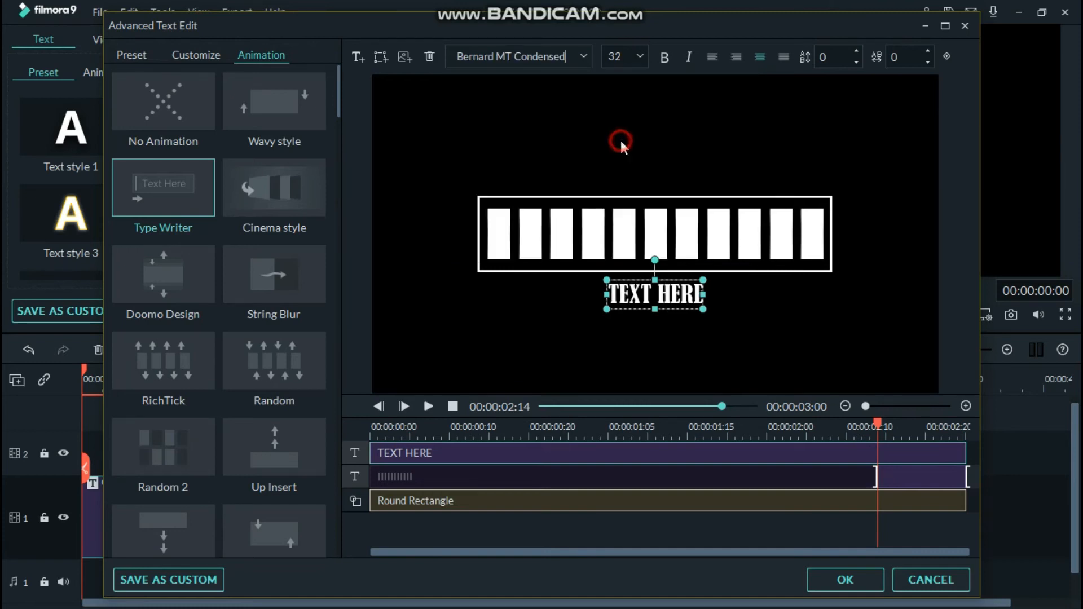
click(581, 56)
scroll(576, 120, up, 4)
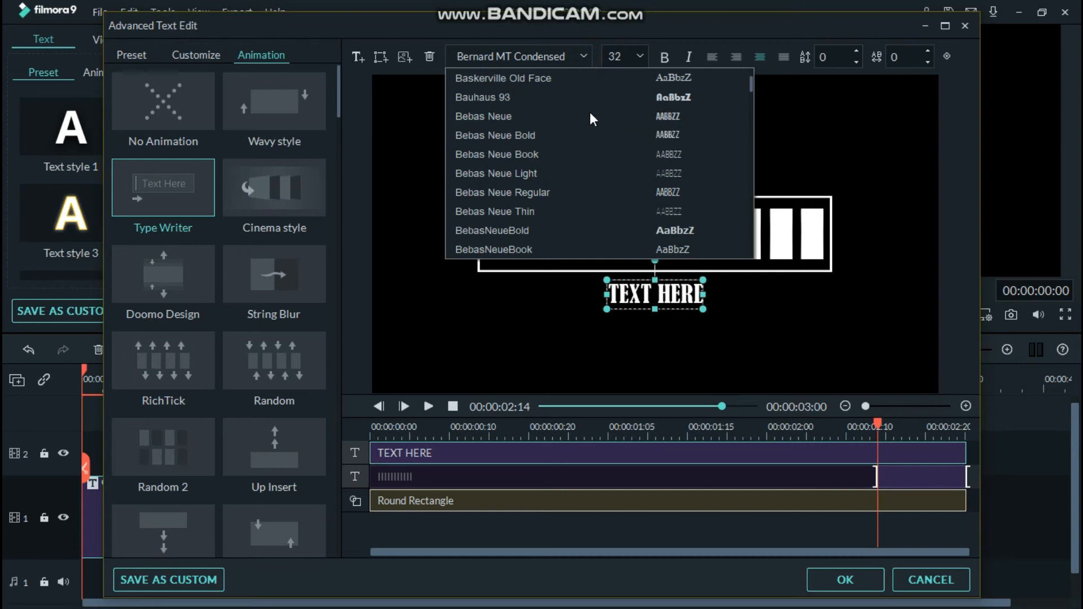
click(607, 84)
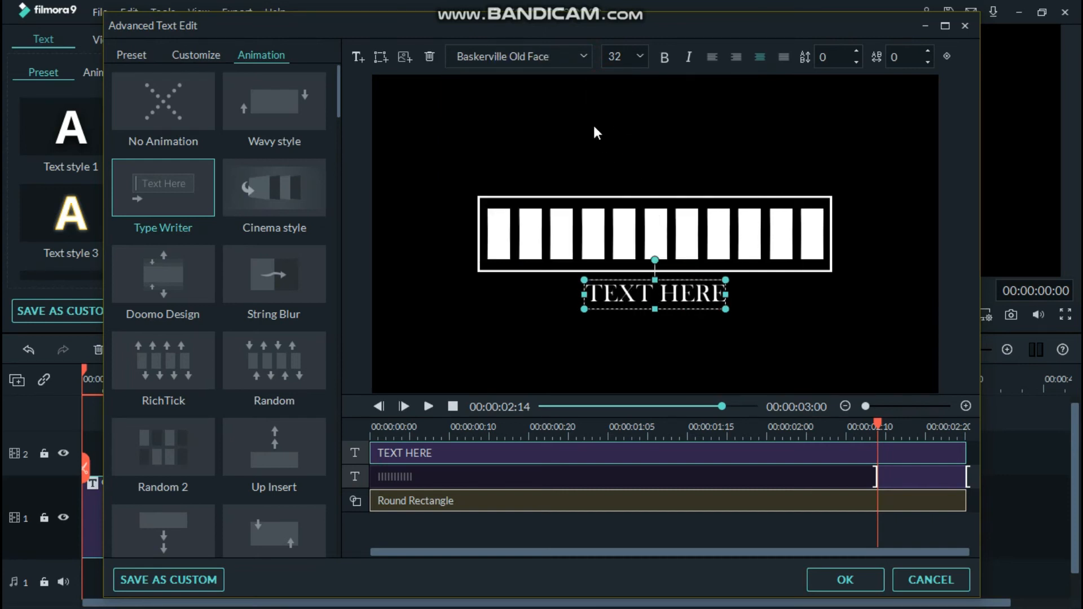
Set the font of the text below the rectangle to BebasNeueBold
click(579, 51)
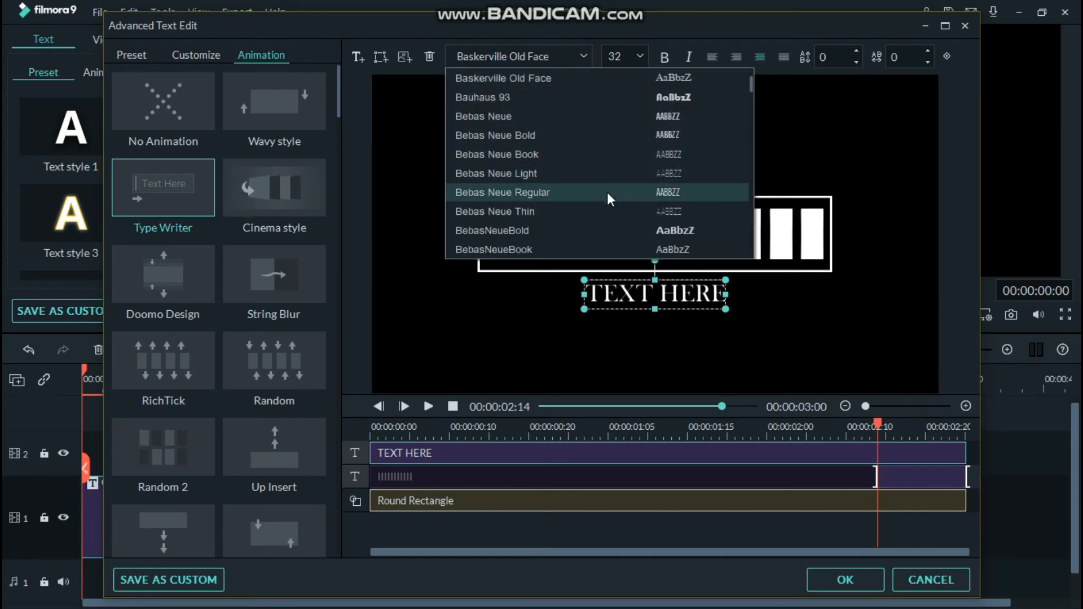
click(609, 228)
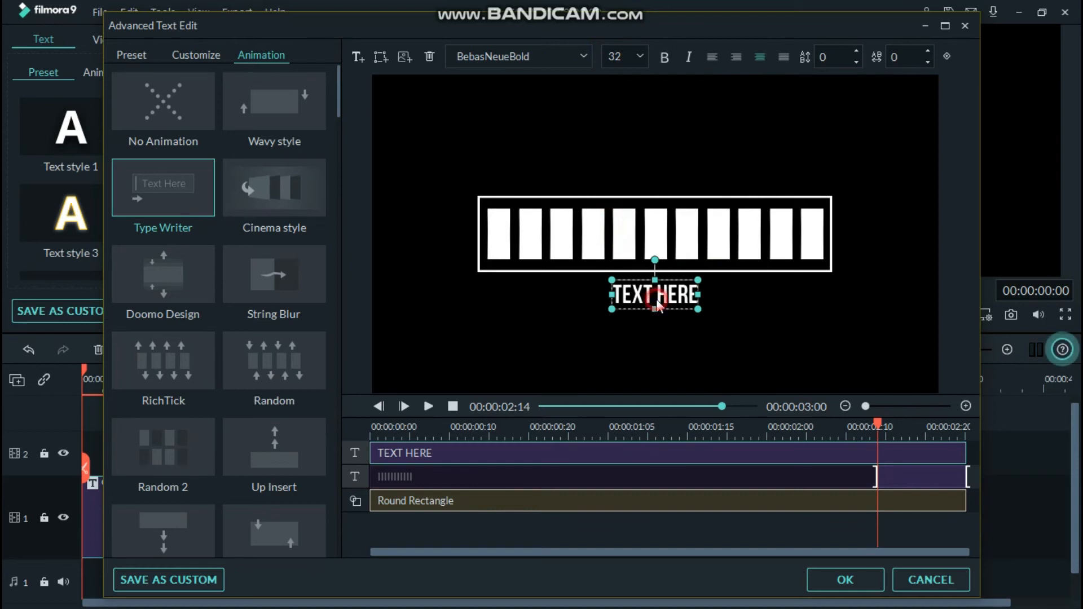
click(640, 307)
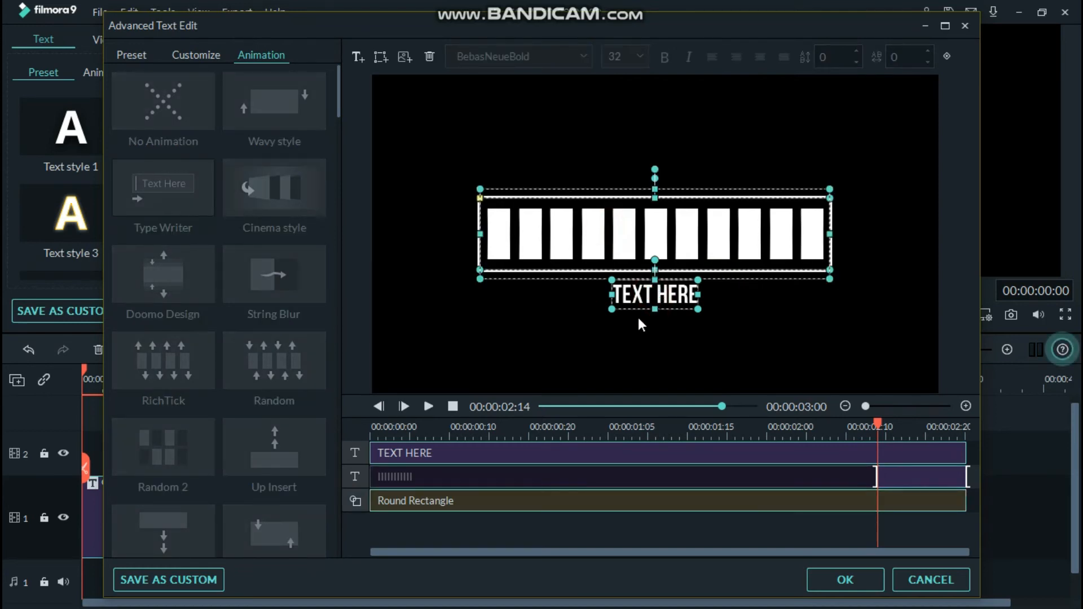
Replace the placeholder text below the rectangle with "Loading..."
click(452, 458)
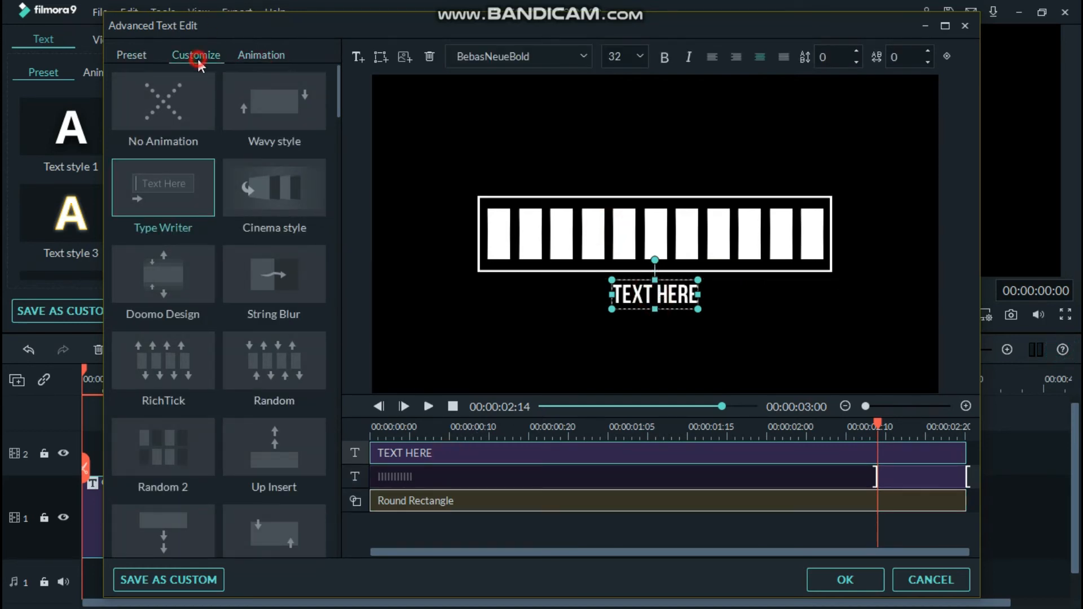
click(197, 59)
triple_click(193, 114)
text(Lo)
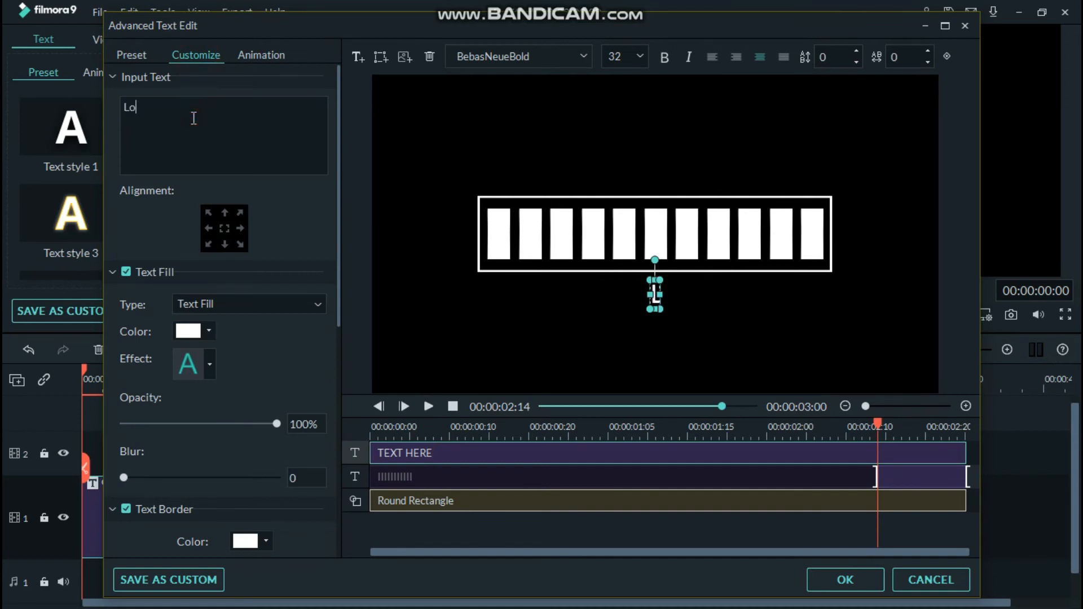
text(ad)
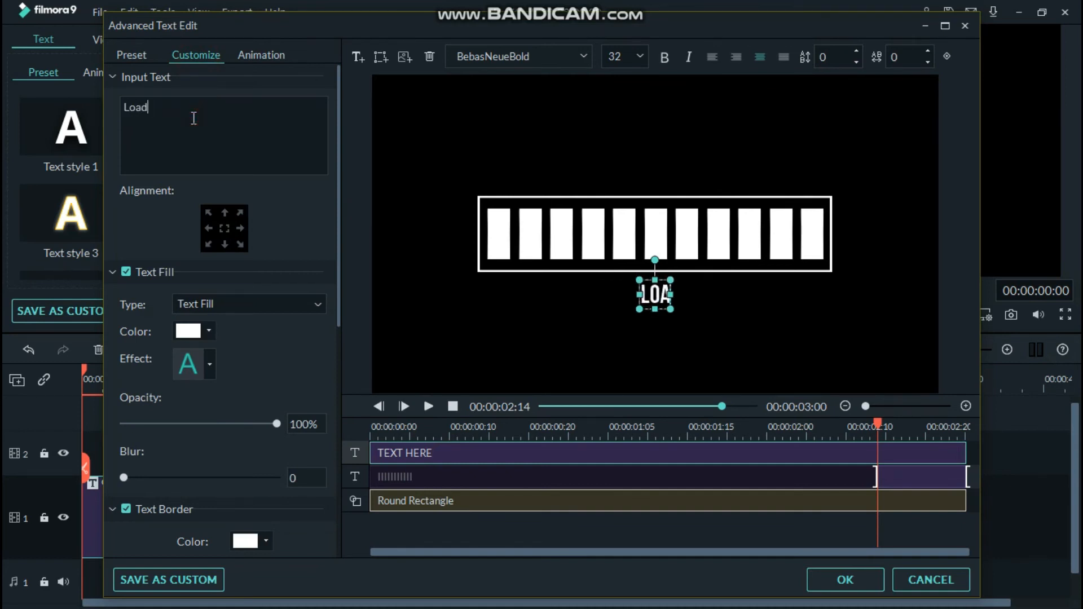
text(ing...)
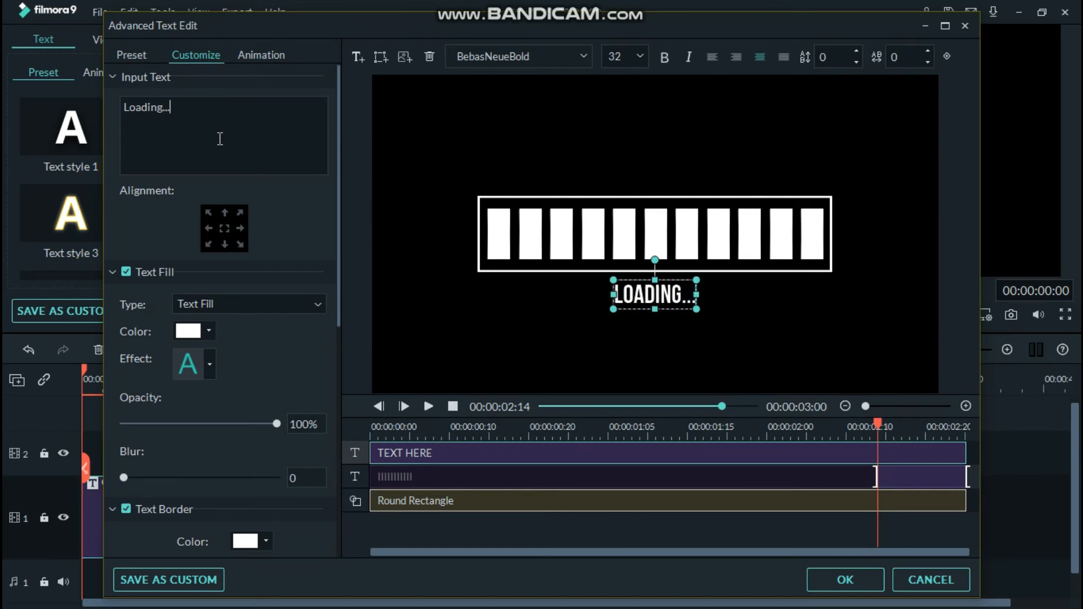
Apply the Fade2 animation to the "Loading..." text and shorten its clip to end shortly after 00:00:01:05
click(261, 55)
scroll(300, 235, down, 10)
scroll(301, 241, down, 10)
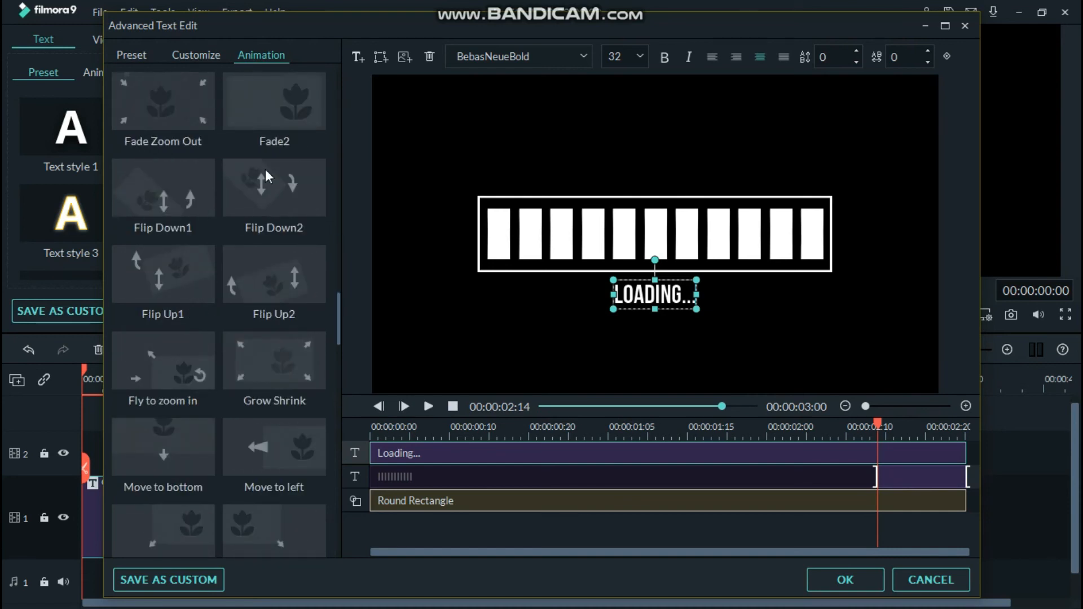
click(261, 112)
drag(965, 452, 636, 448)
click(574, 454)
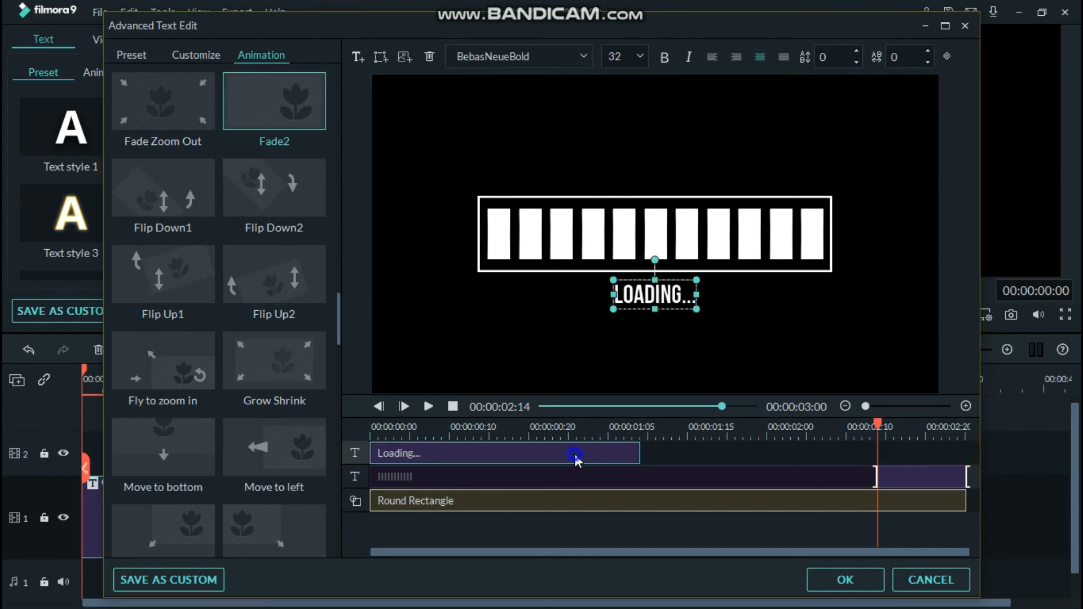
Add a second text box directly over the existing "Loading..." text and enter "Loading..." in it
click(354, 56)
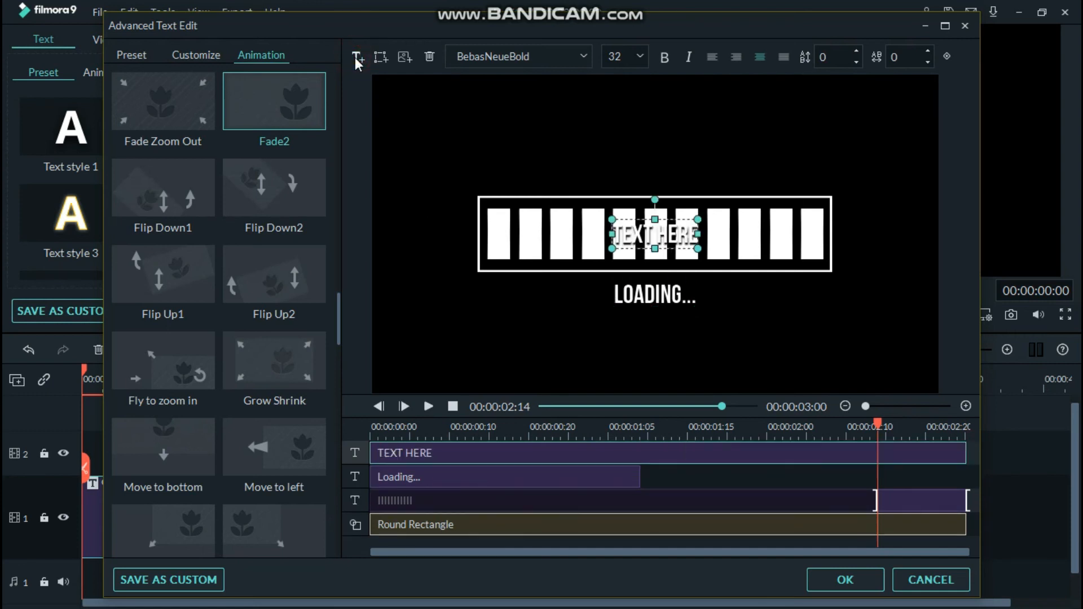
drag(653, 231, 653, 296)
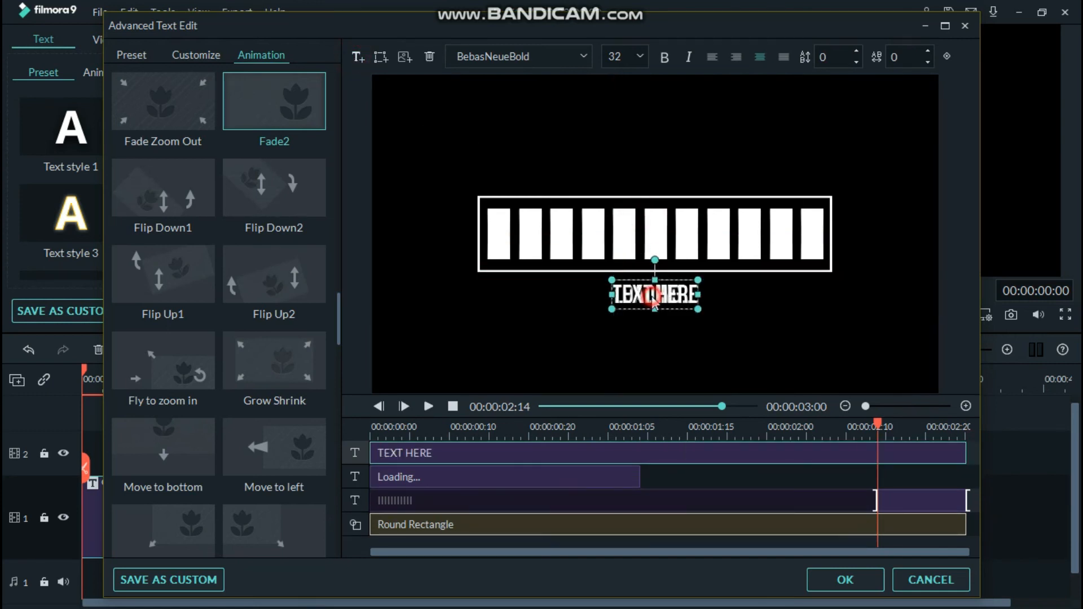
click(189, 57)
click(200, 115)
text(Loadinf)
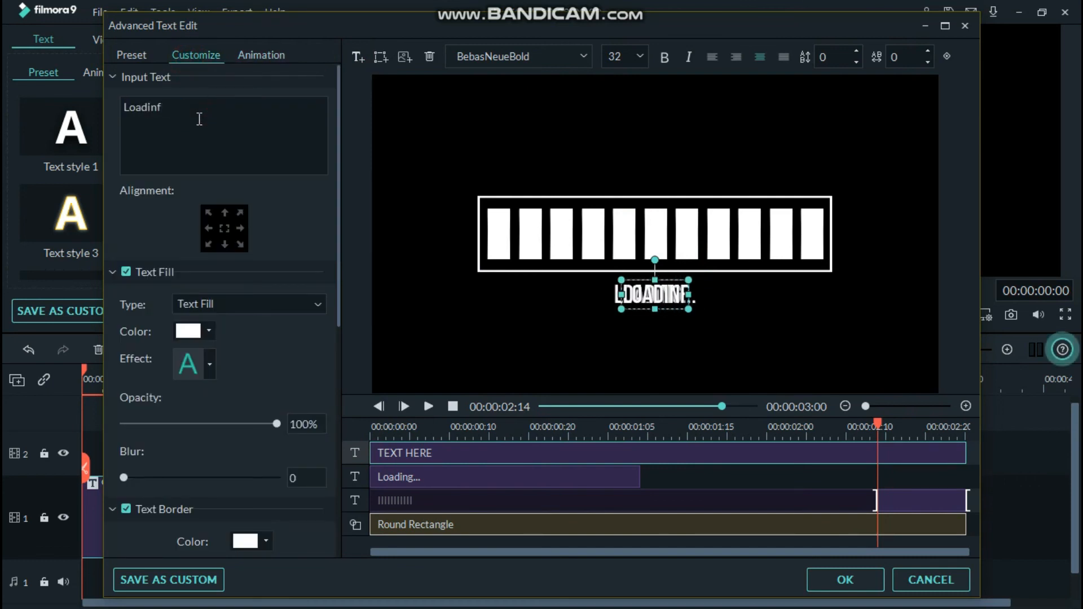
key(BackSpace)
text(g...)
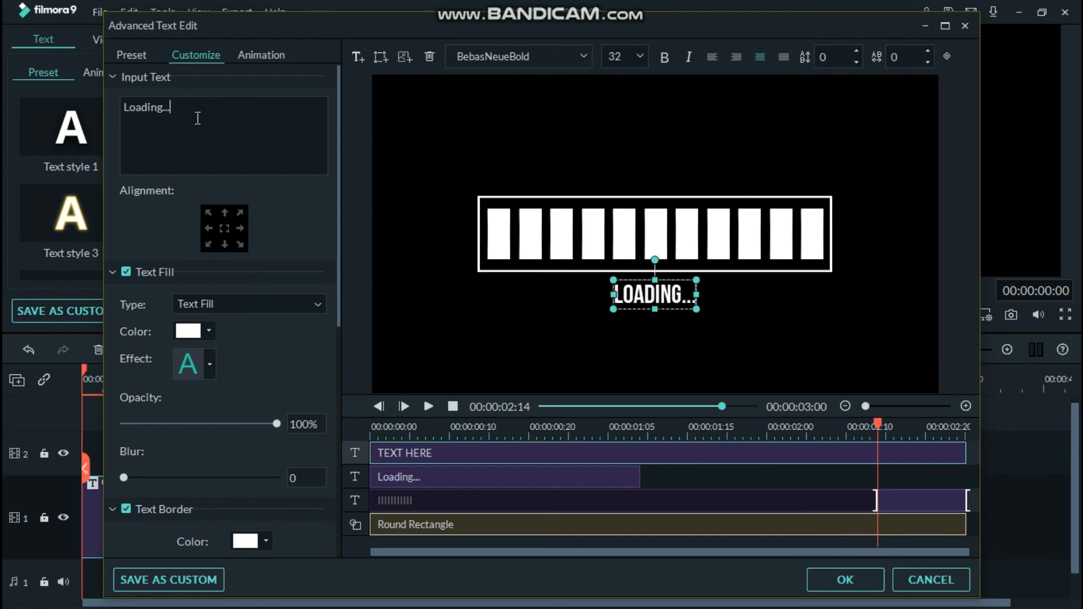
Apply Fade2 to the second "Loading..." text and trim its clip to start where the first one ends
click(258, 55)
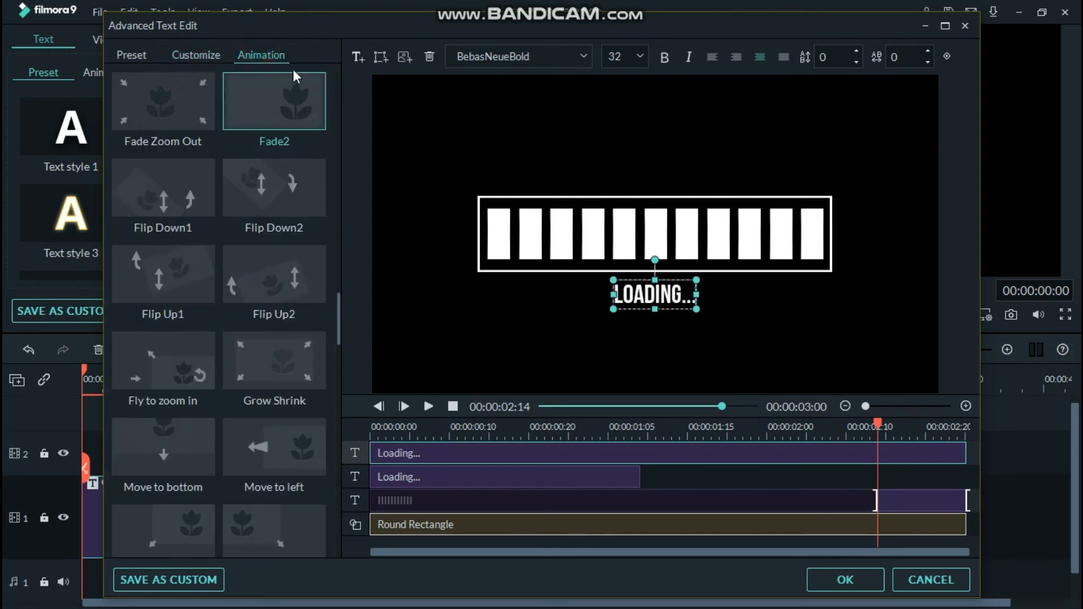
click(285, 97)
drag(371, 451, 640, 479)
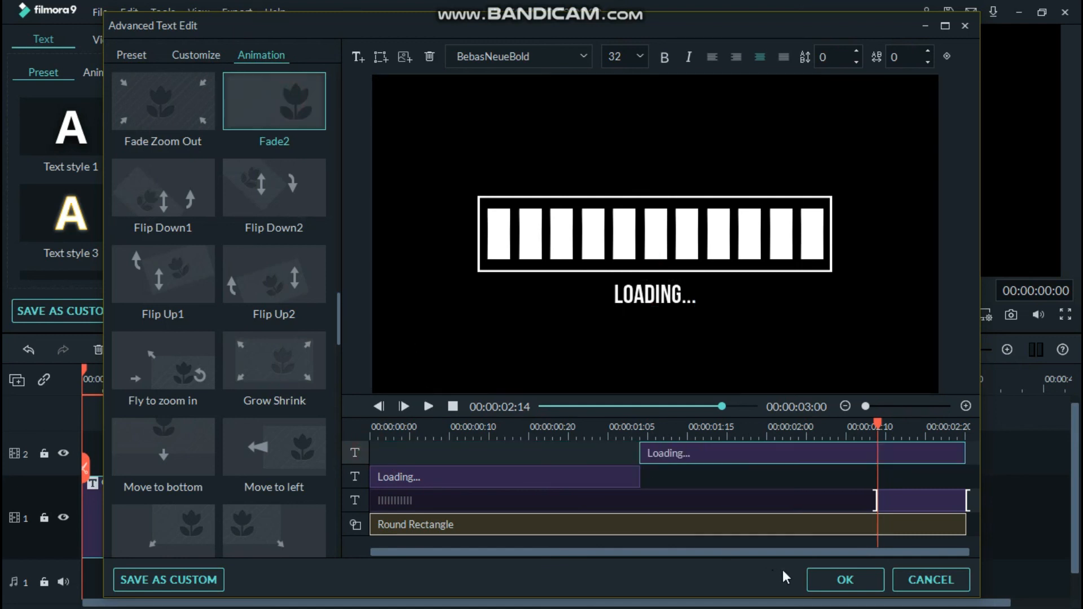
Confirm the edited title and play the loading-bar animation in the preview
click(839, 581)
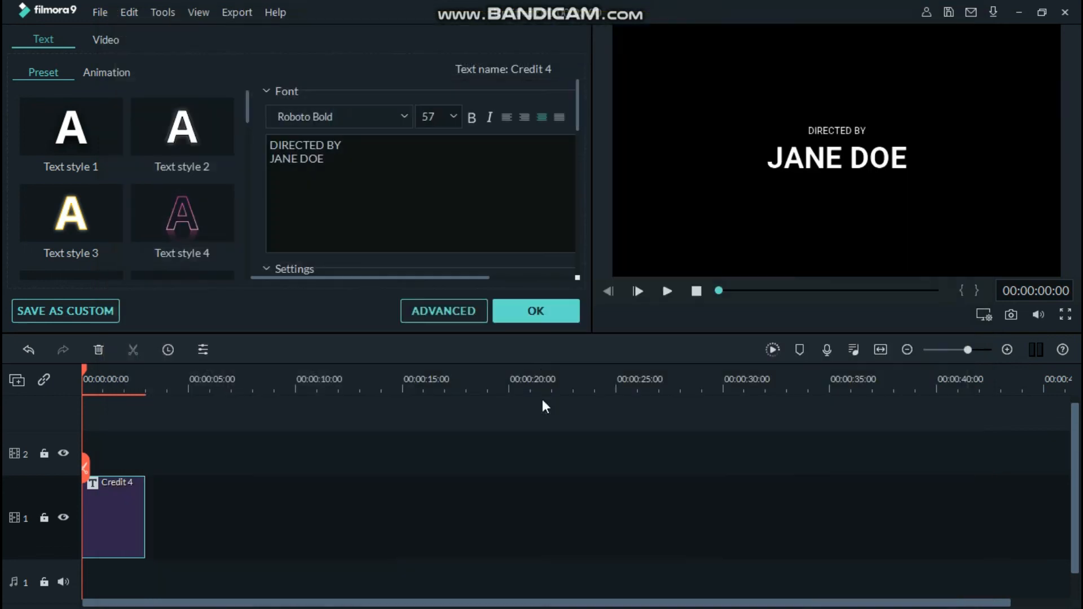
click(666, 292)
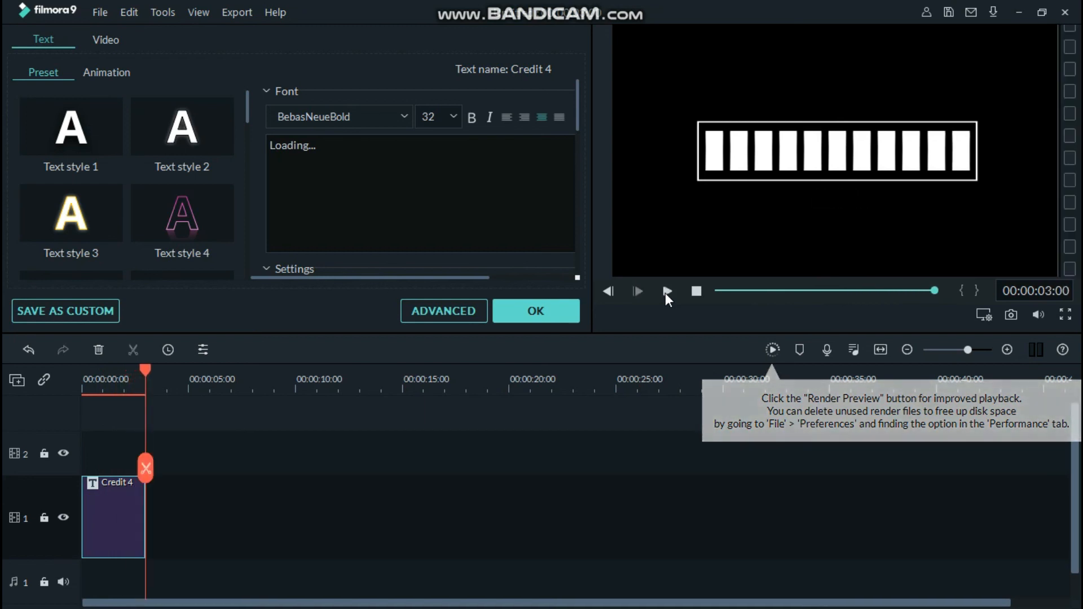
click(523, 302)
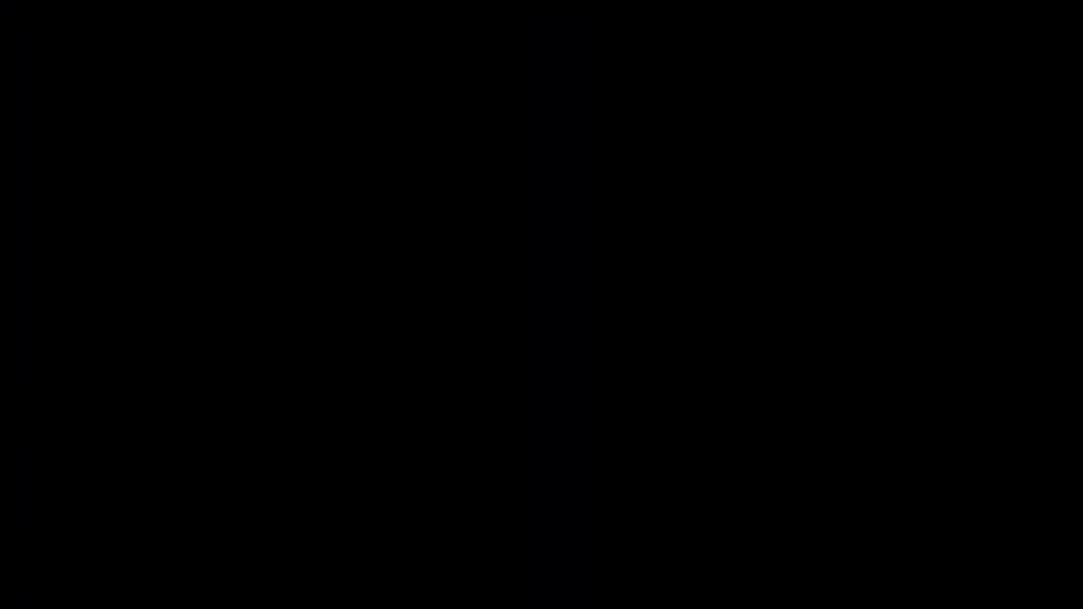